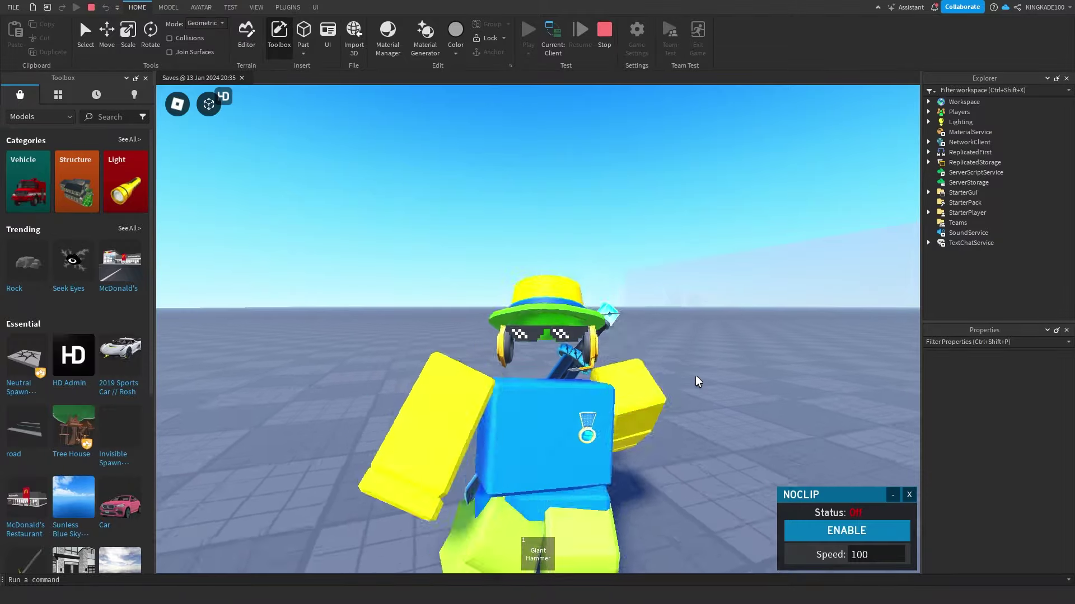
- Stop the running playtest and return to editing the place
key("w")
key("s")
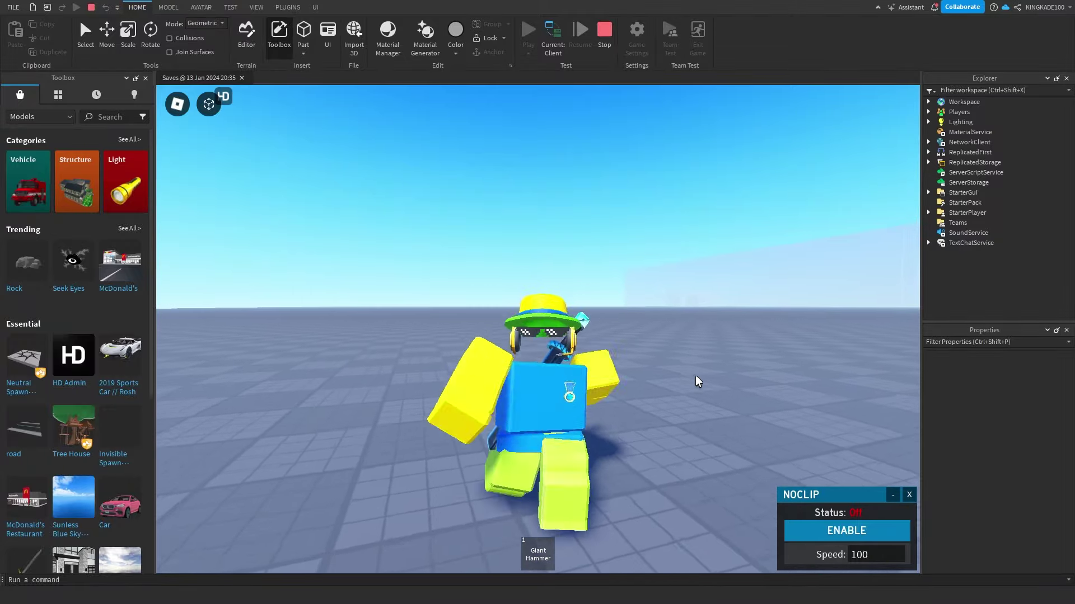
key("s")
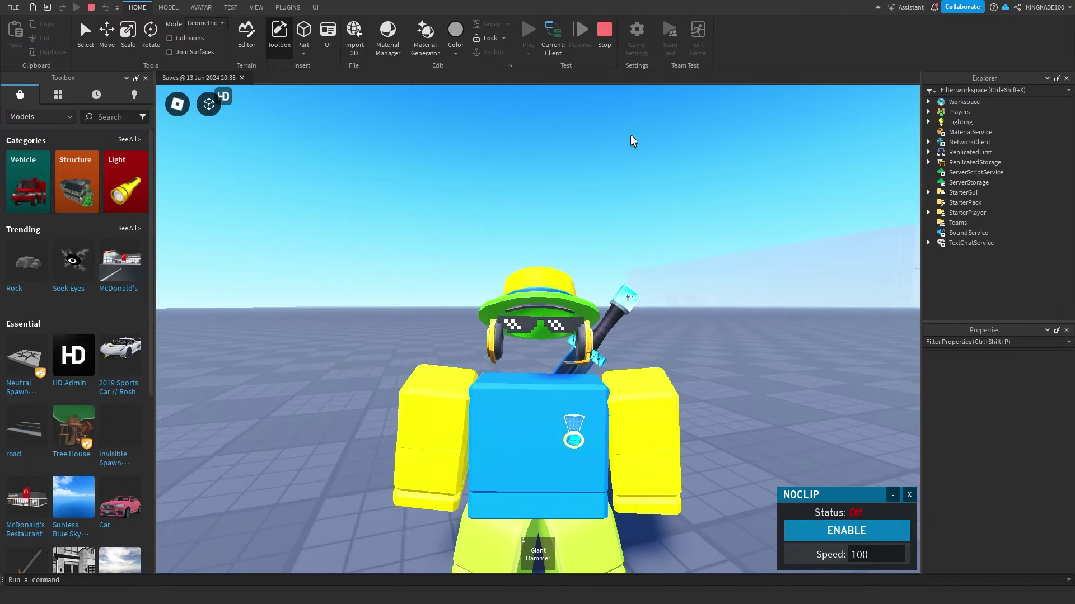
left_click(605, 29)
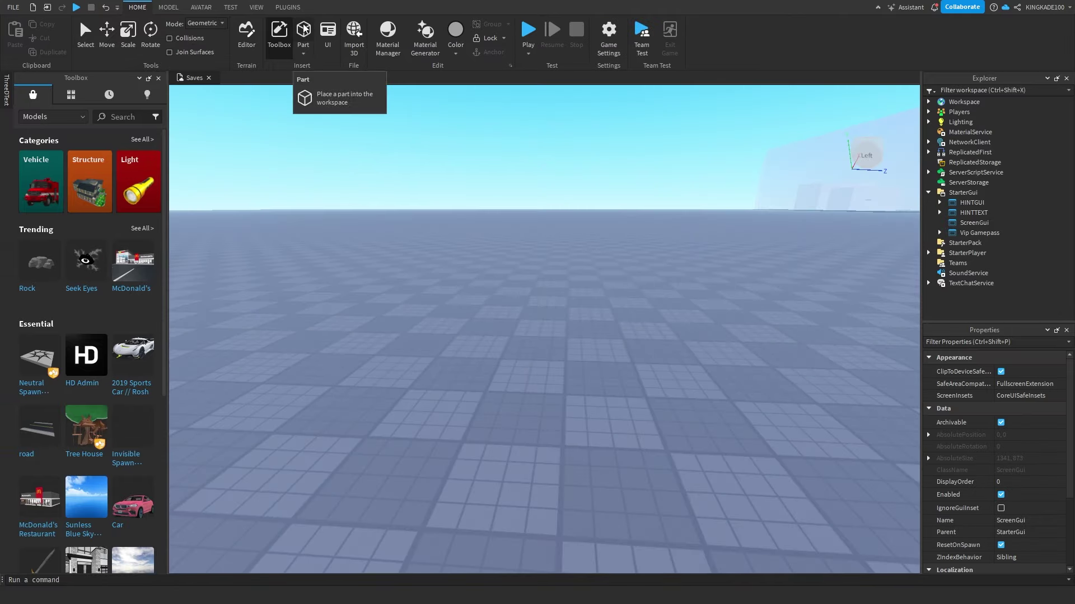
- Insert a new block part on the baseplate, with the Scale tool active for it
left_click(303, 26)
scroll(590, 310, "up", 3)
right_click_drag(590, 310, 518, 297)
scroll(518, 297, "down", 3)
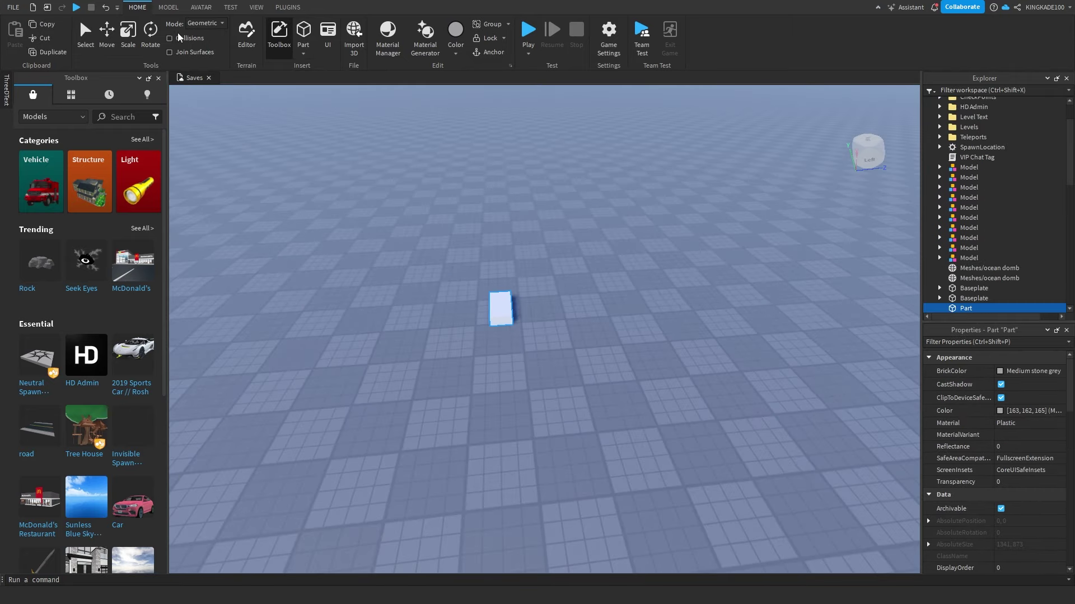
left_click(128, 34)
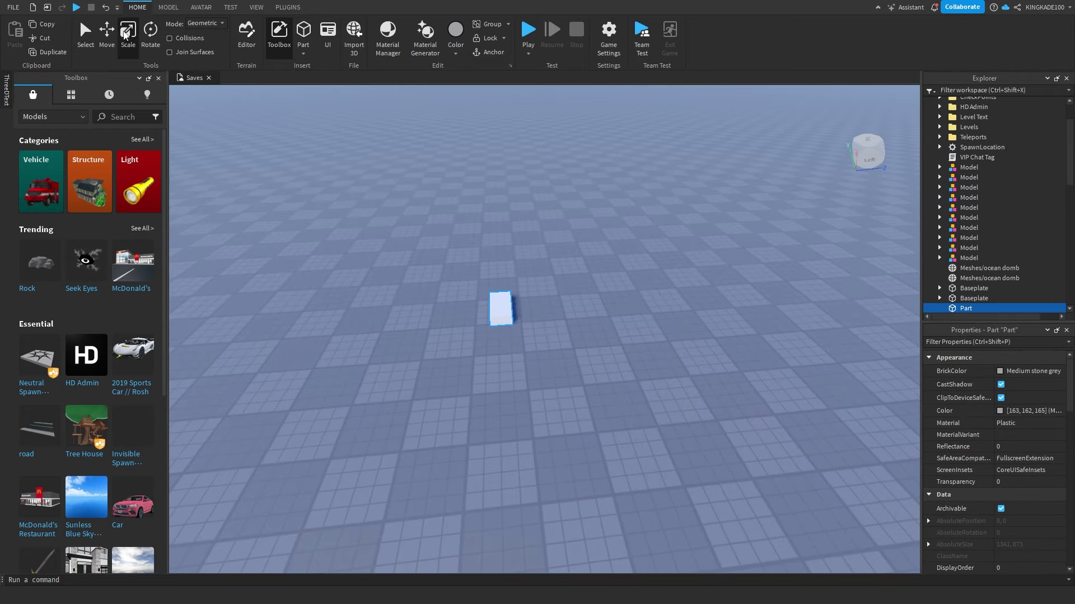
key("f")
left_click(657, 415)
right_click_drag(535, 340, 535, 339)
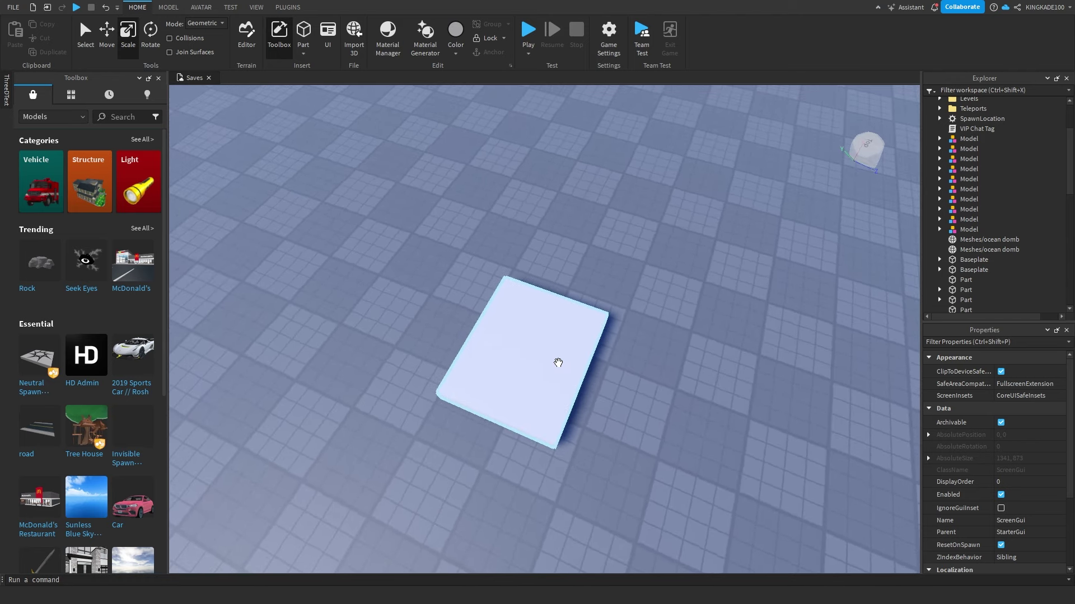
left_click_drag(557, 363, 595, 380)
right_click_drag(652, 382, 653, 383)
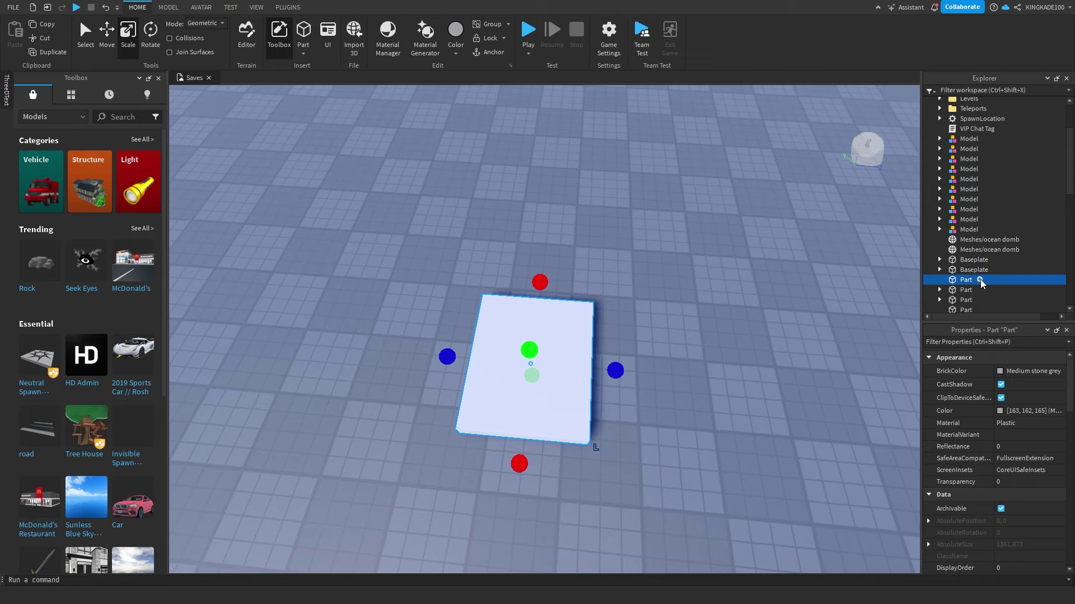
- Add a SurfaceGui to the new part and an ImageLabel inside that SurfaceGui
left_click(980, 280)
type("sur")
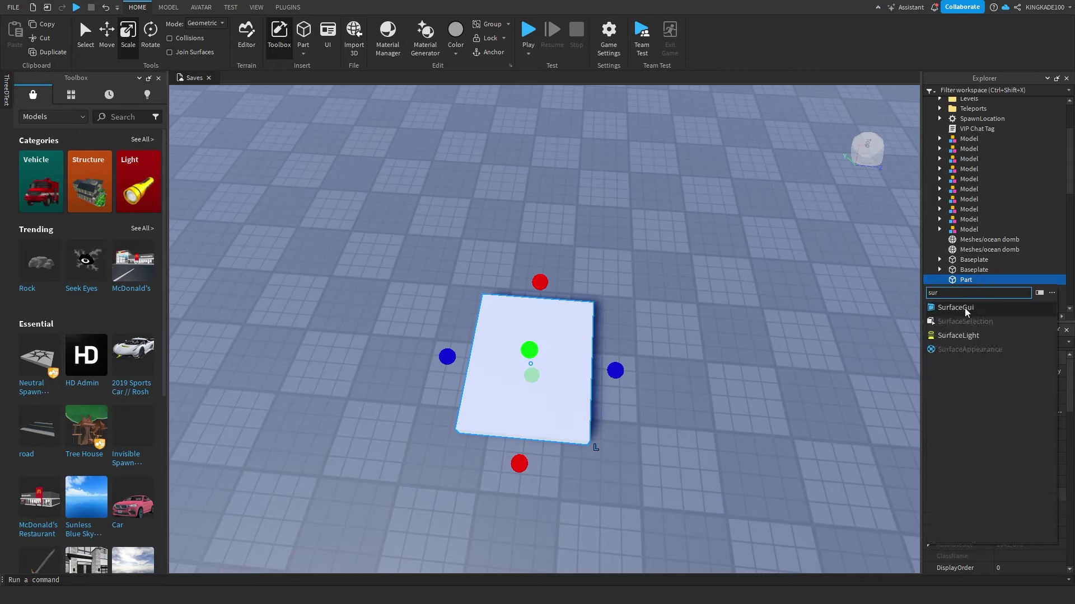
left_click(965, 311)
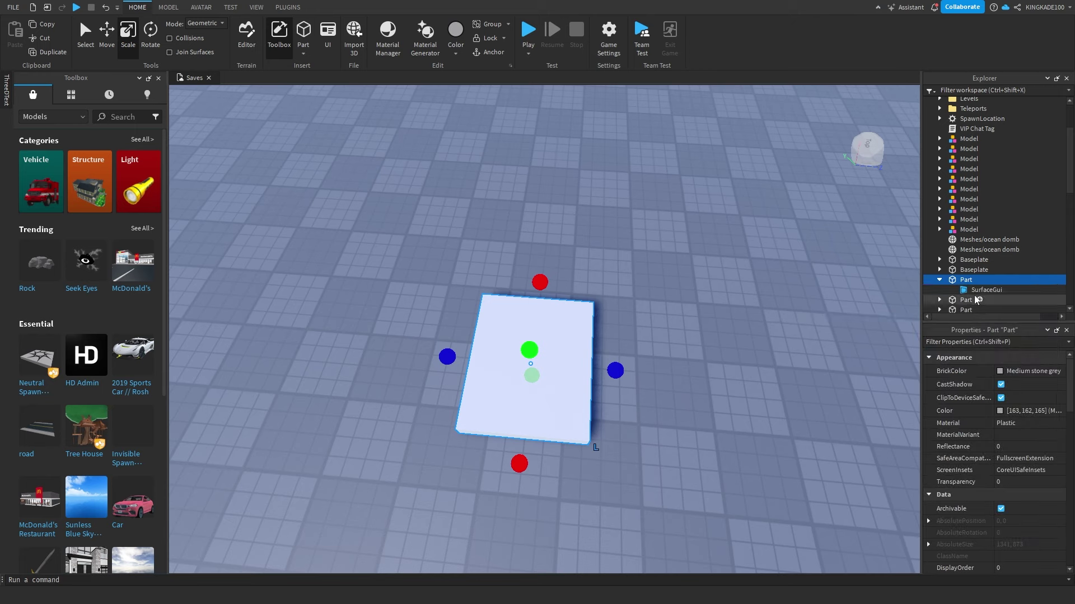
left_click(1009, 290)
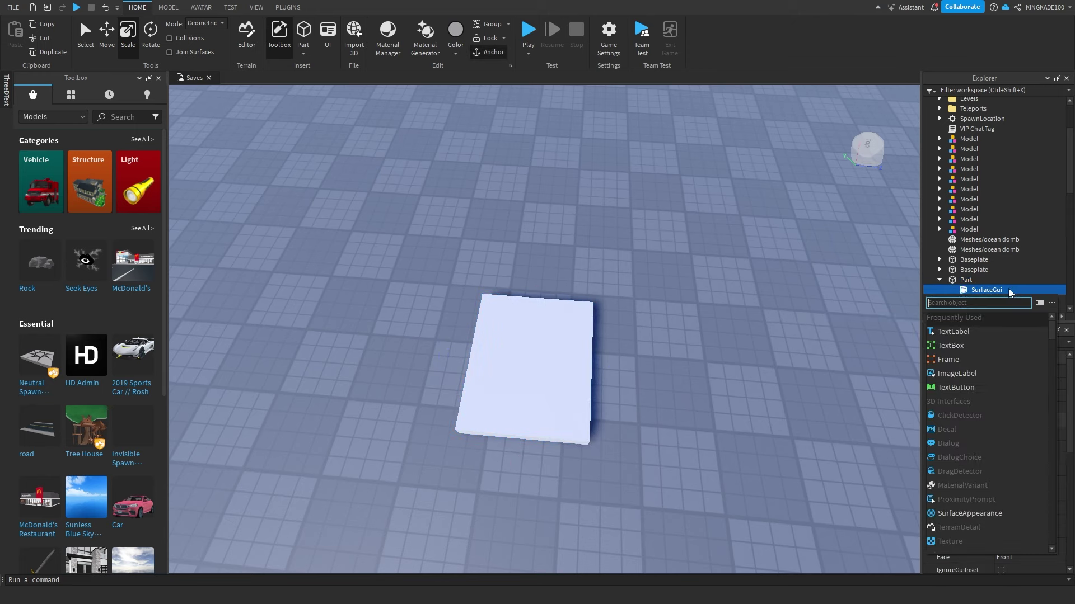
type("imag")
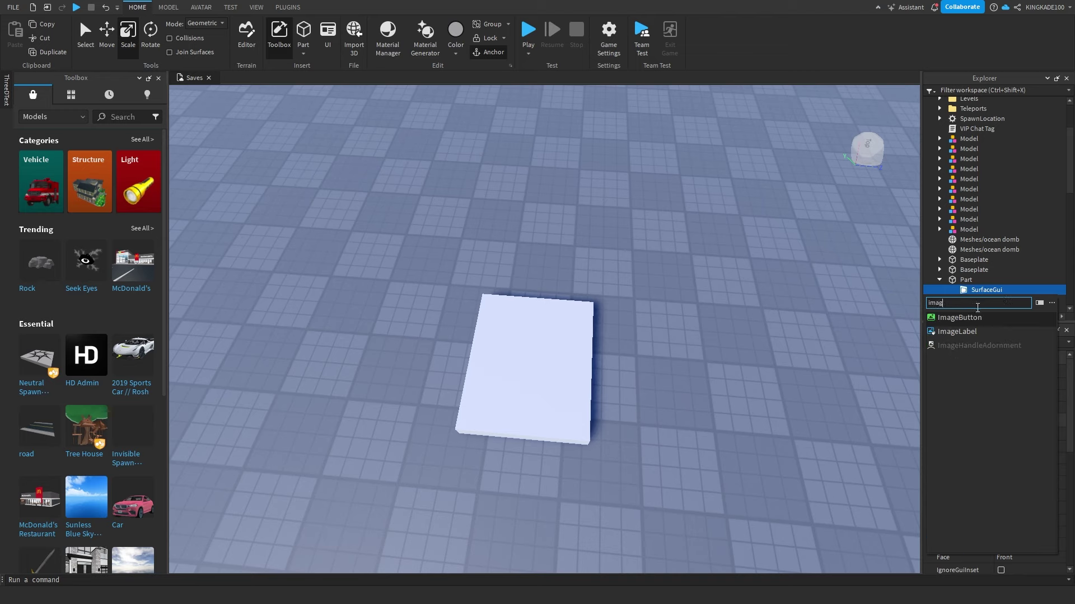
left_click(958, 331)
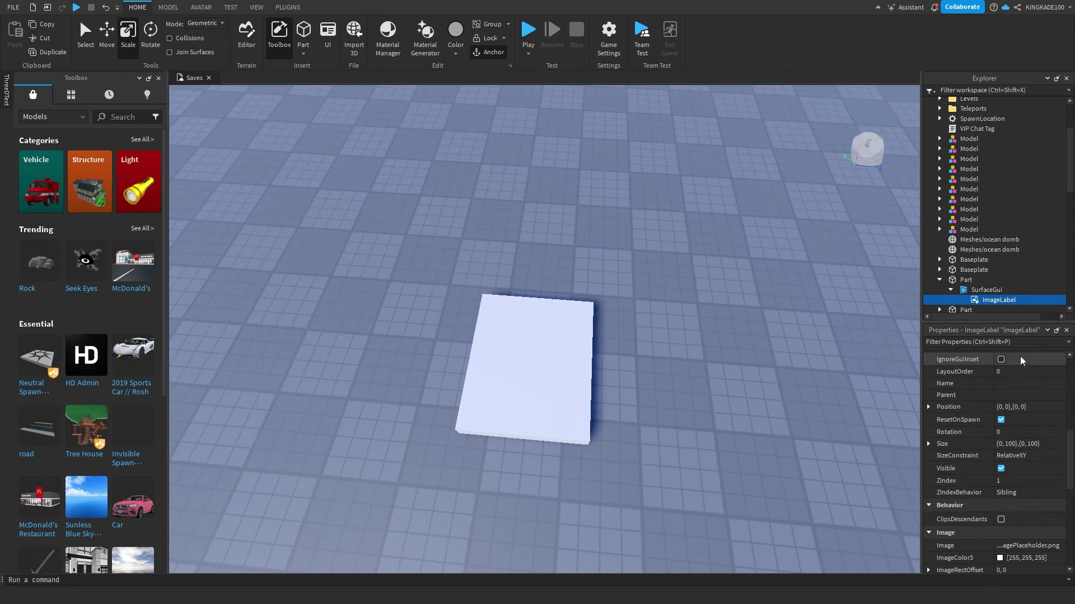
- Upload vip.png from the Gamepasses pictures folder under the name vip as the ImageLabel's image
scroll(1028, 417, "down", 3)
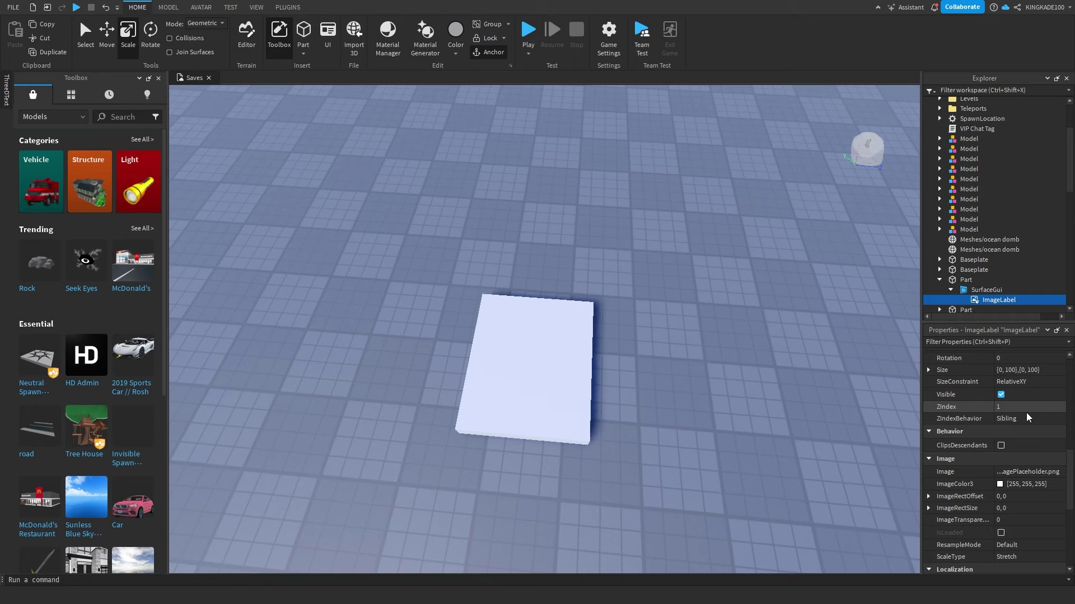
scroll(1019, 425, "down", 1)
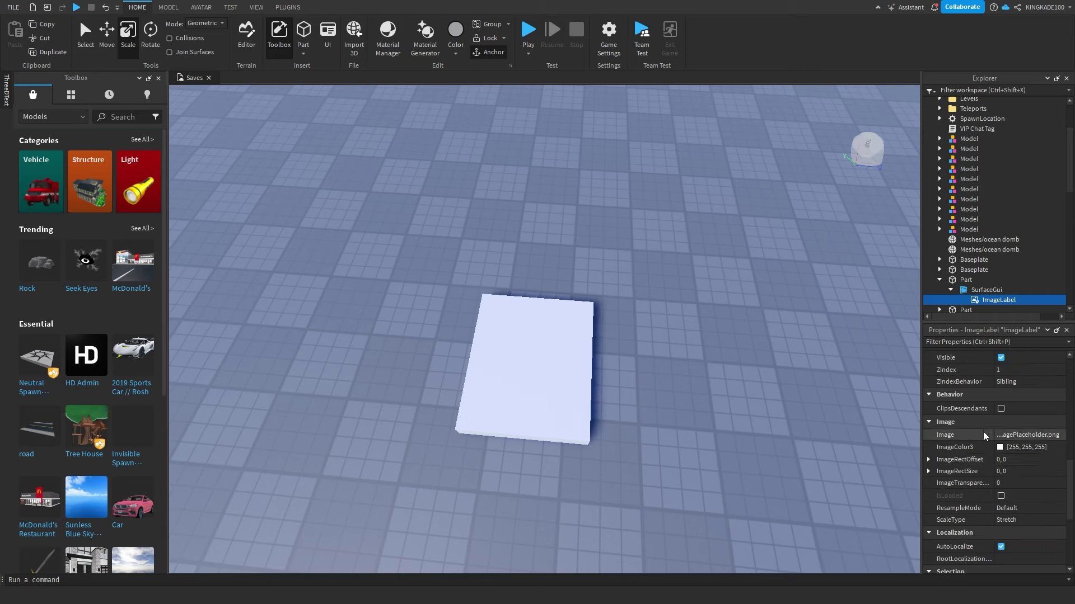
left_click(1012, 441)
left_click(969, 420)
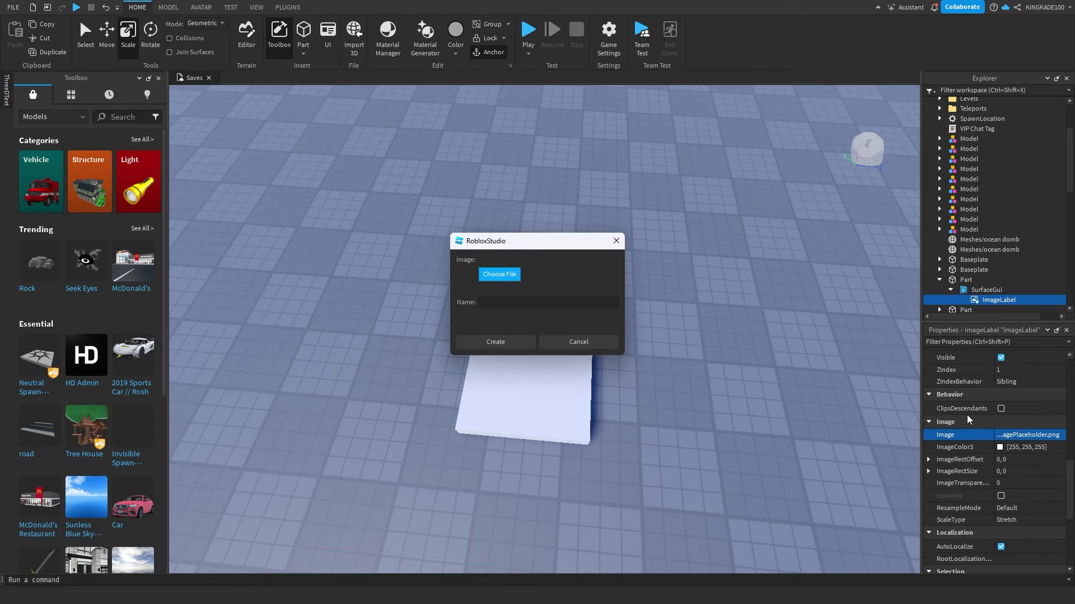
left_click(513, 283)
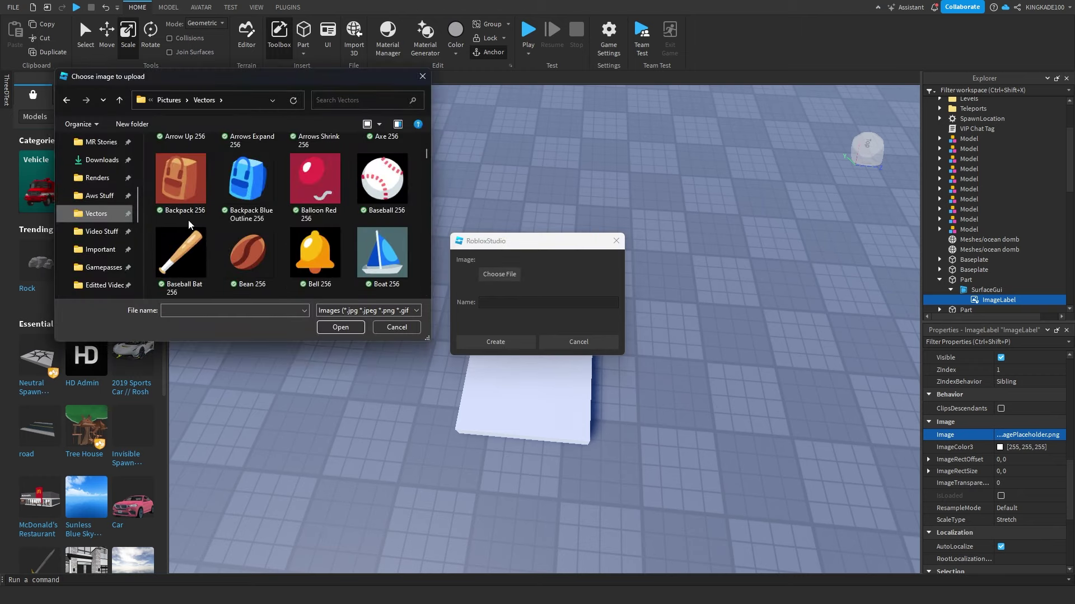
left_click(101, 267)
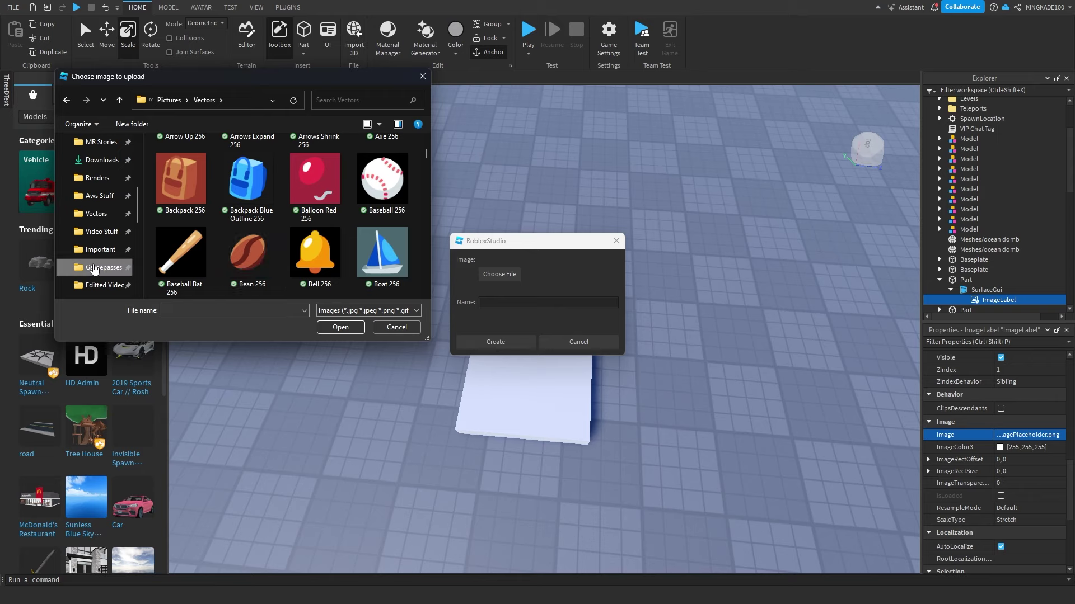
scroll(251, 244, "down", 1)
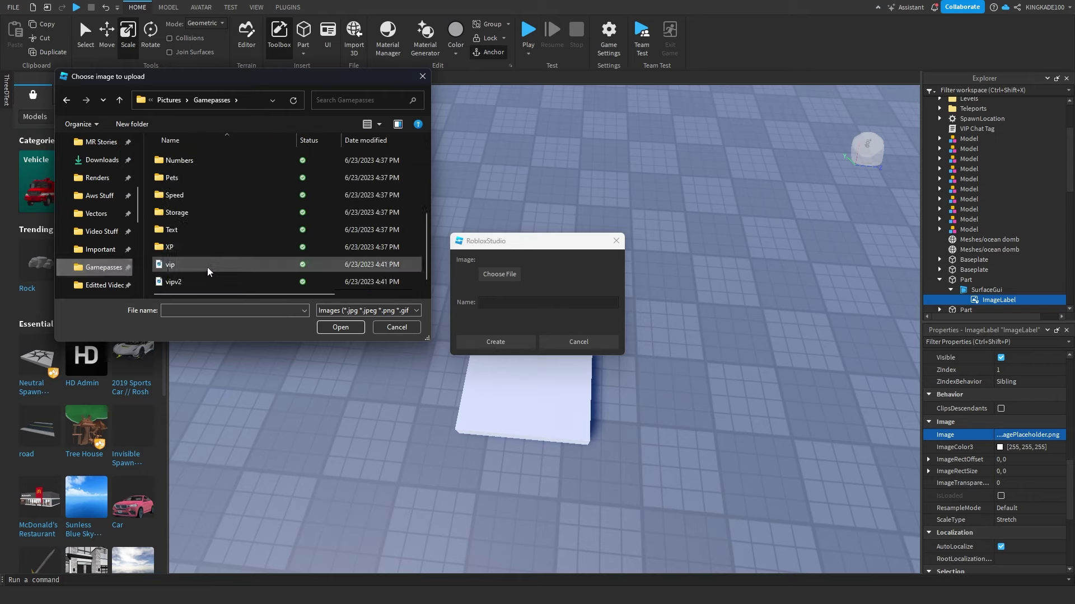
left_click(208, 271)
left_click(340, 328)
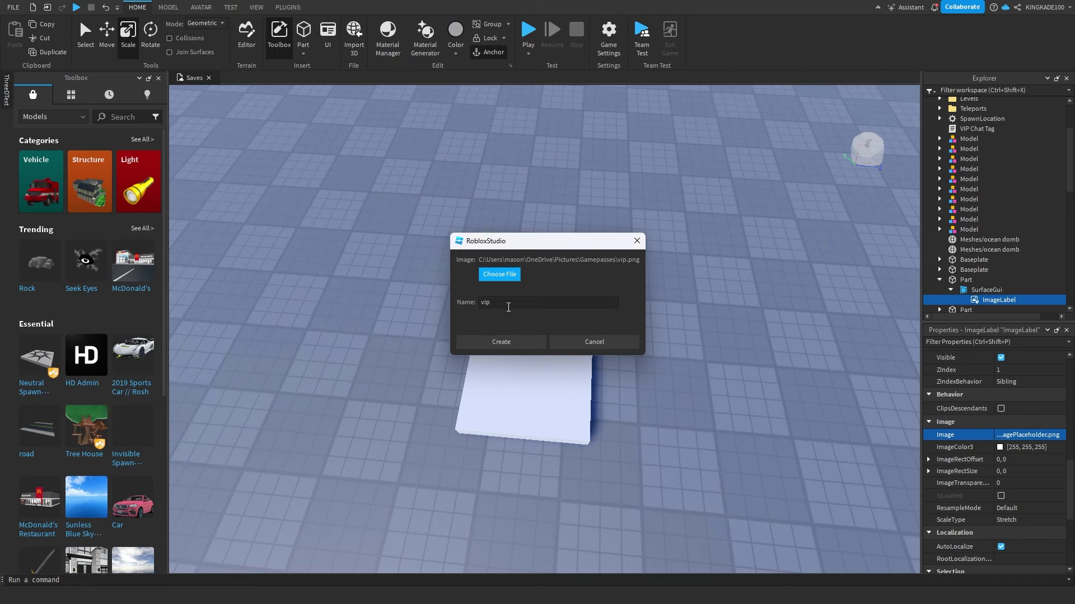
left_click(527, 344)
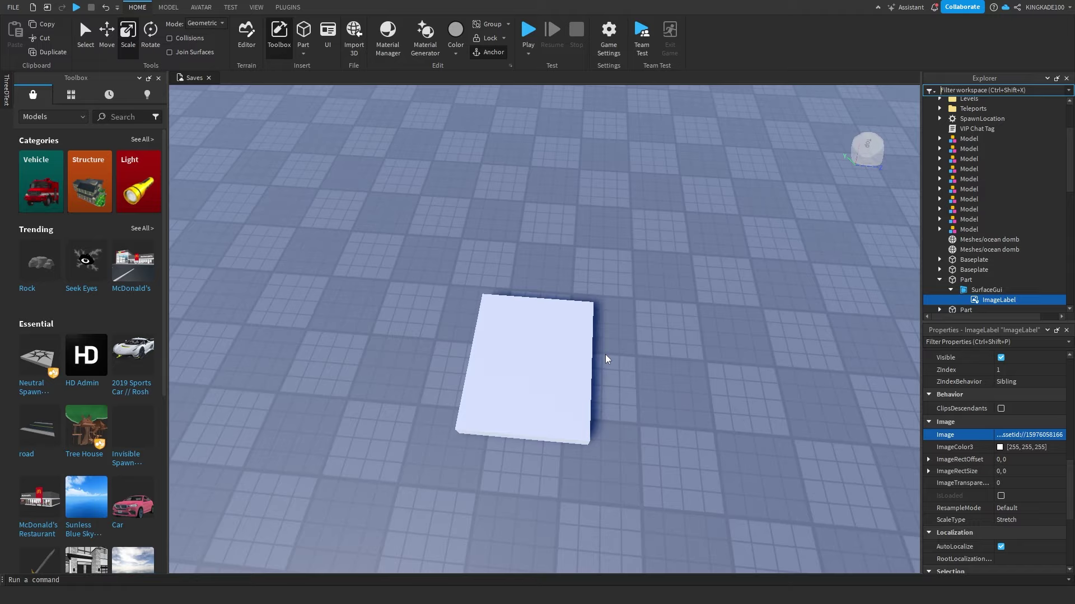
- Examine the part from several sides to find which face carries the VIP image
right_click(638, 410)
left_click(635, 415)
scroll(619, 436, "up", 3)
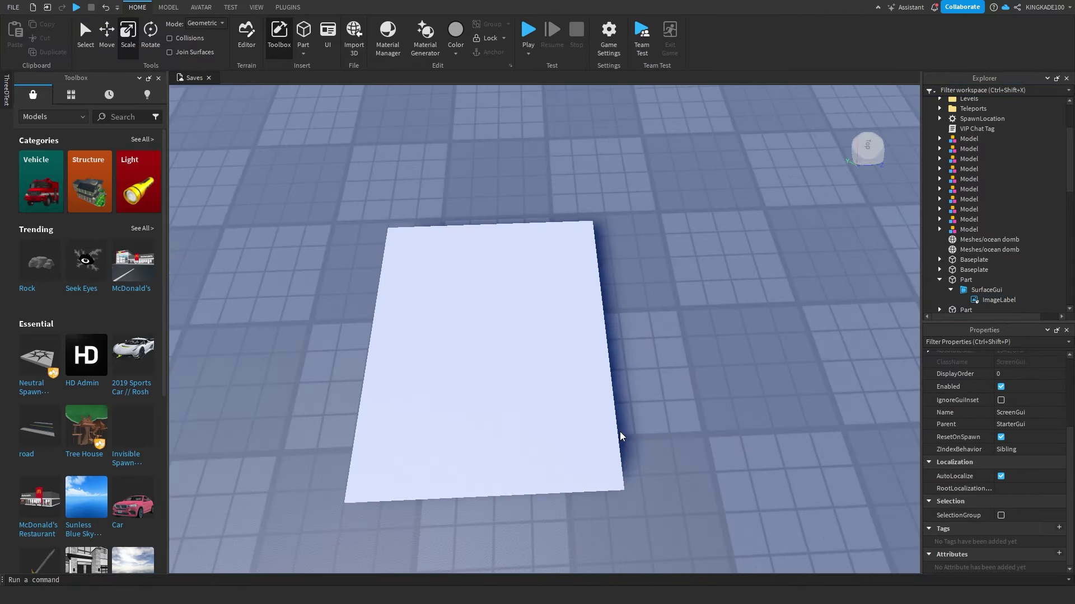
right_click_drag(619, 437, 619, 419)
key("s")
key("a")
key("w")
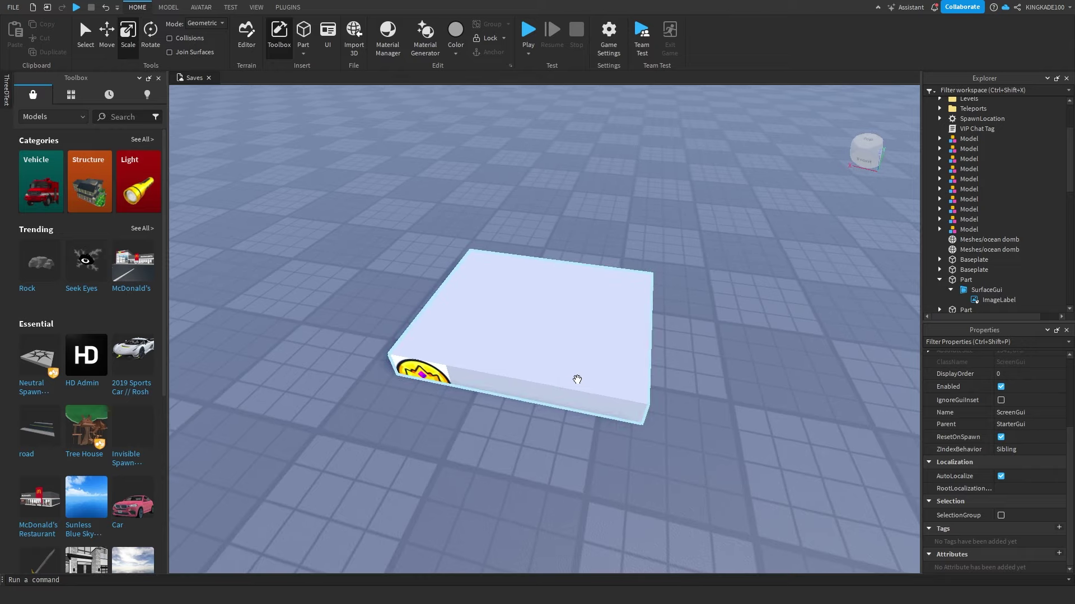
right_click_drag(576, 379, 579, 385)
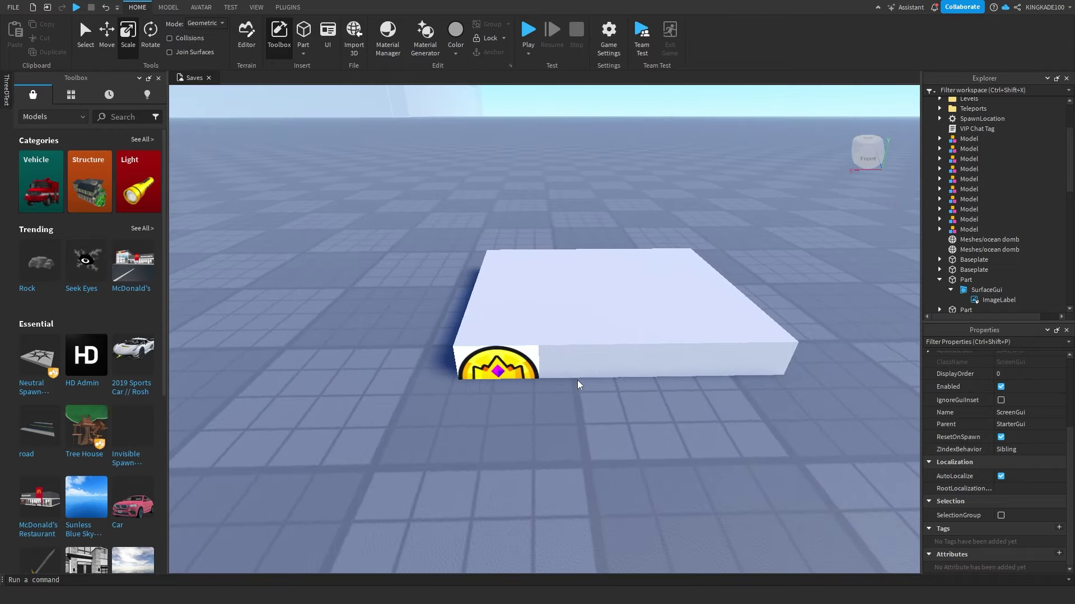
scroll(578, 385, "down", 3)
scroll(563, 331, "up", 2)
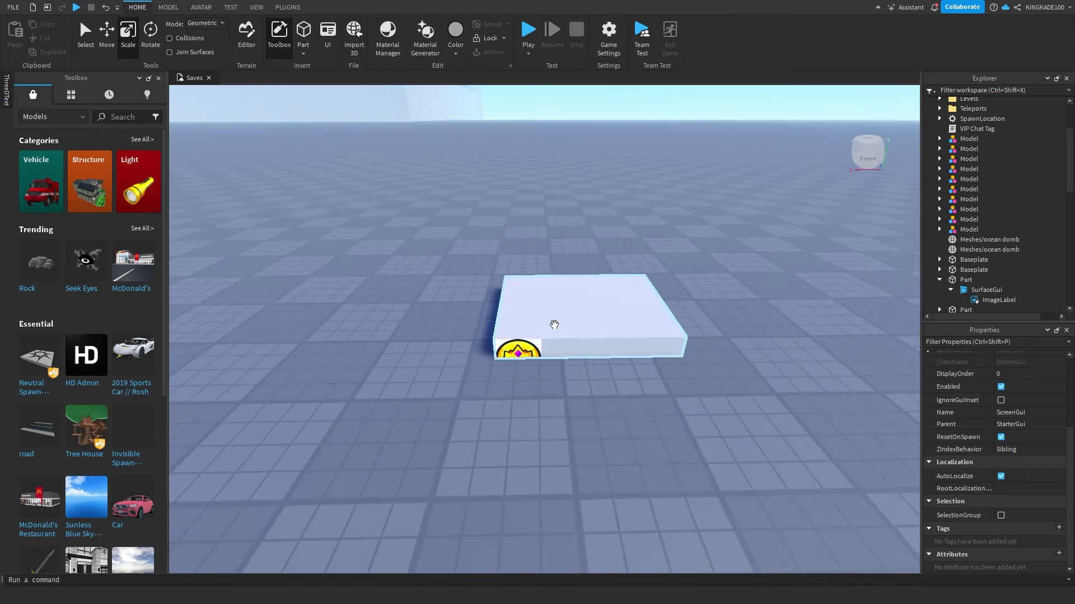
scroll(554, 325, "up", 2)
right_click_drag(554, 325, 556, 322)
left_click(664, 384)
left_click_drag(691, 347, 521, 341)
left_click_drag(472, 304, 468, 255)
left_click_drag(429, 379, 468, 326)
key("ctrl+z")
key("ctrl+z")
key("ctrl+z")
- Try the Back, Front, Left and Right options for the SurfaceGui's Face while viewing the part from above
right_click_drag(631, 297, 715, 328)
scroll(632, 298, "up", 2)
scroll(715, 327, "down", 3)
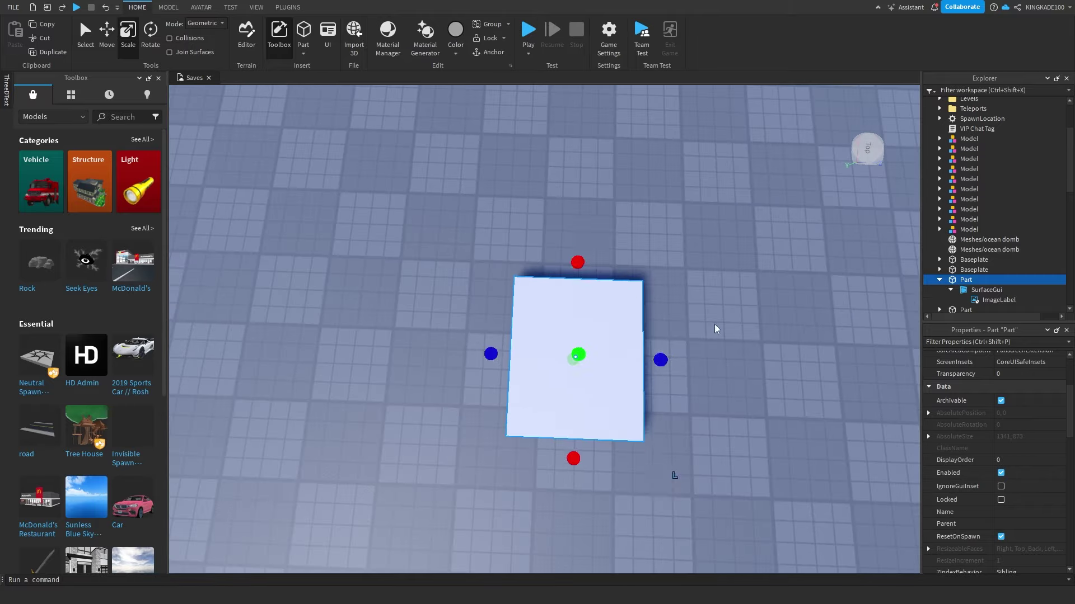
scroll(715, 327, "up", 2)
right_click_drag(863, 327, 895, 320)
left_click(986, 290)
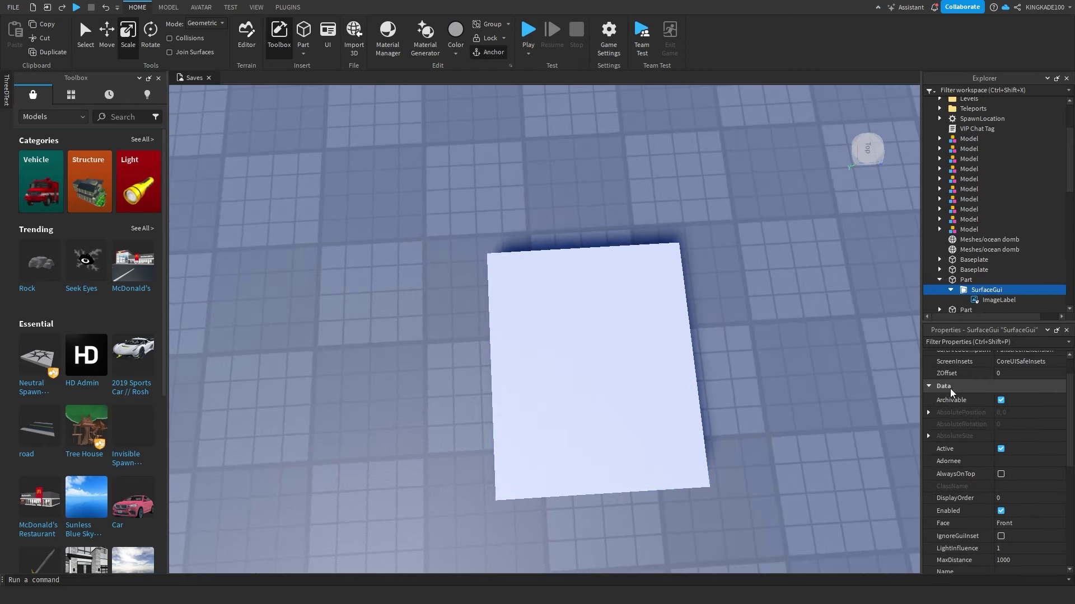
scroll(963, 425, "down", 2)
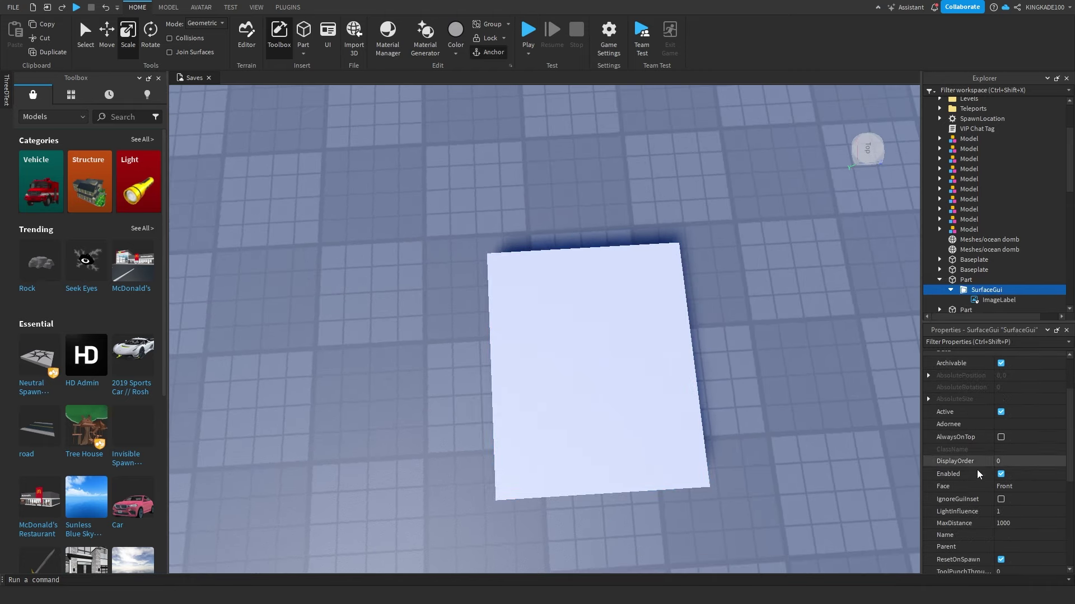
left_click(1014, 492)
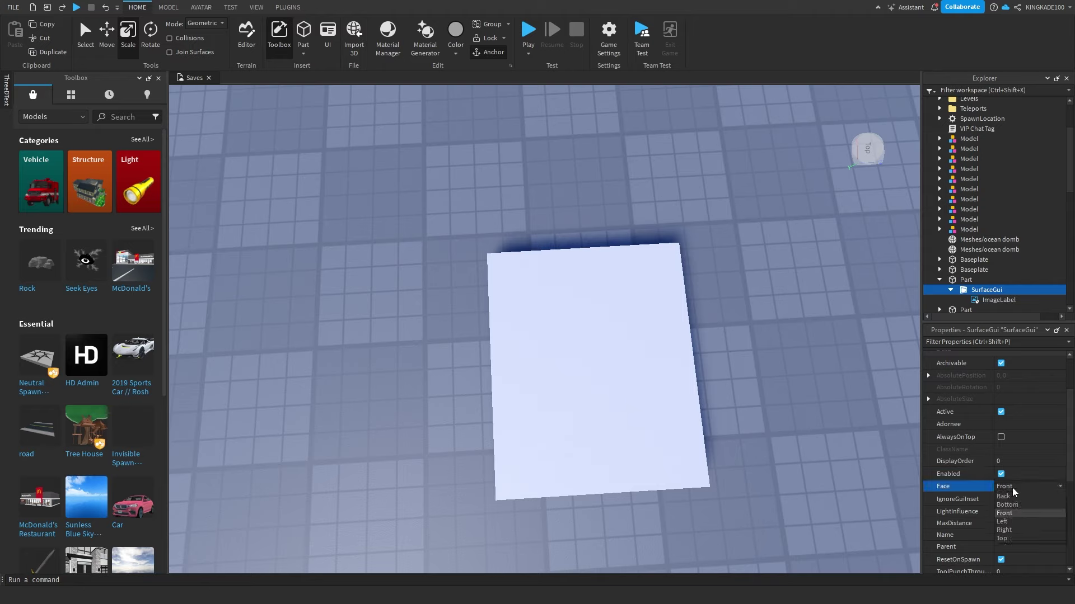
left_click(1015, 496)
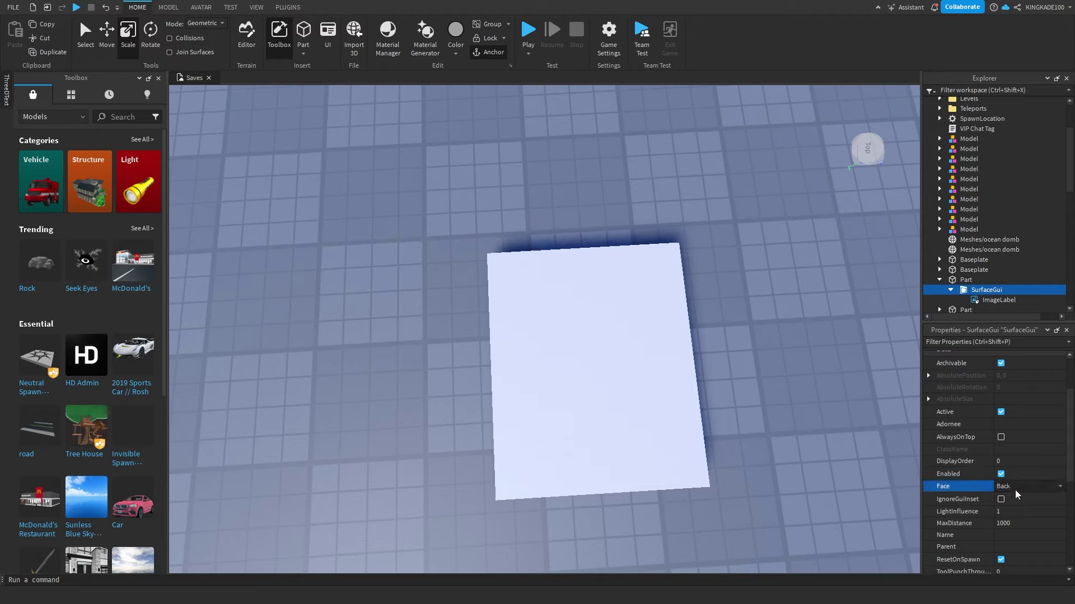
left_click(1017, 493)
left_click(1011, 513)
left_click(1013, 487)
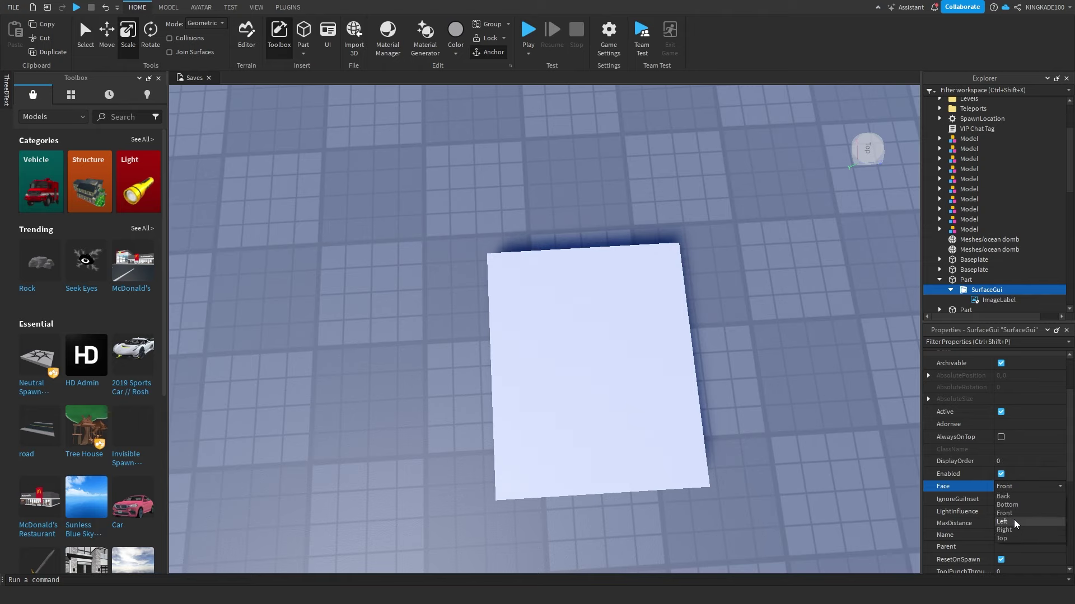
left_click(1015, 522)
left_click(1024, 488)
left_click(1015, 530)
- Set the SurfaceGui's Face to Top
left_click(1025, 489)
left_click(1001, 530)
right_click_drag(907, 474, 694, 464)
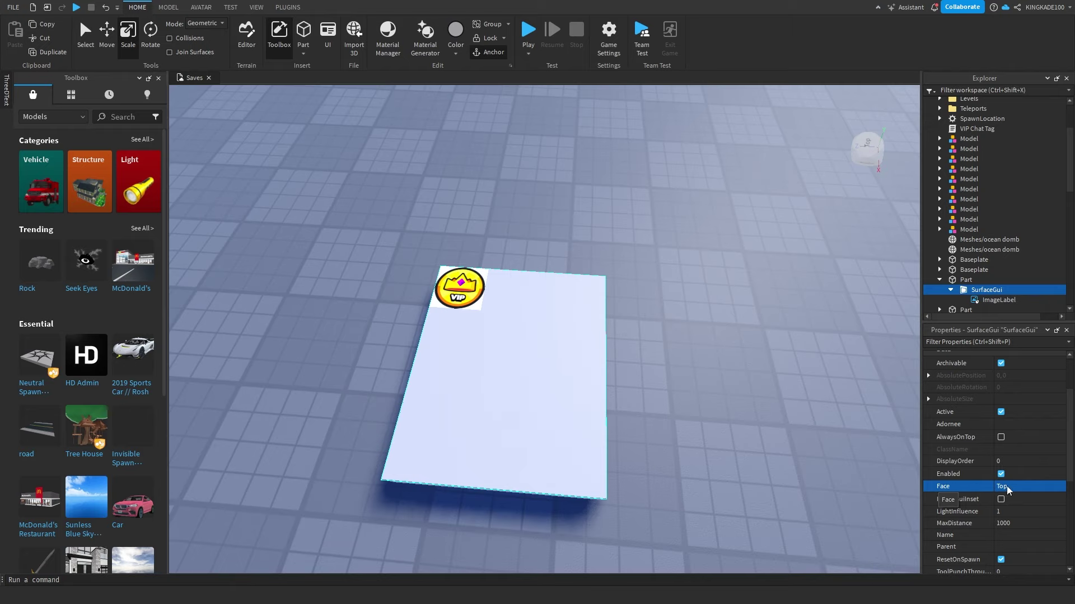
left_click(667, 359)
right_click_drag(667, 360, 572, 364)
left_click(526, 364)
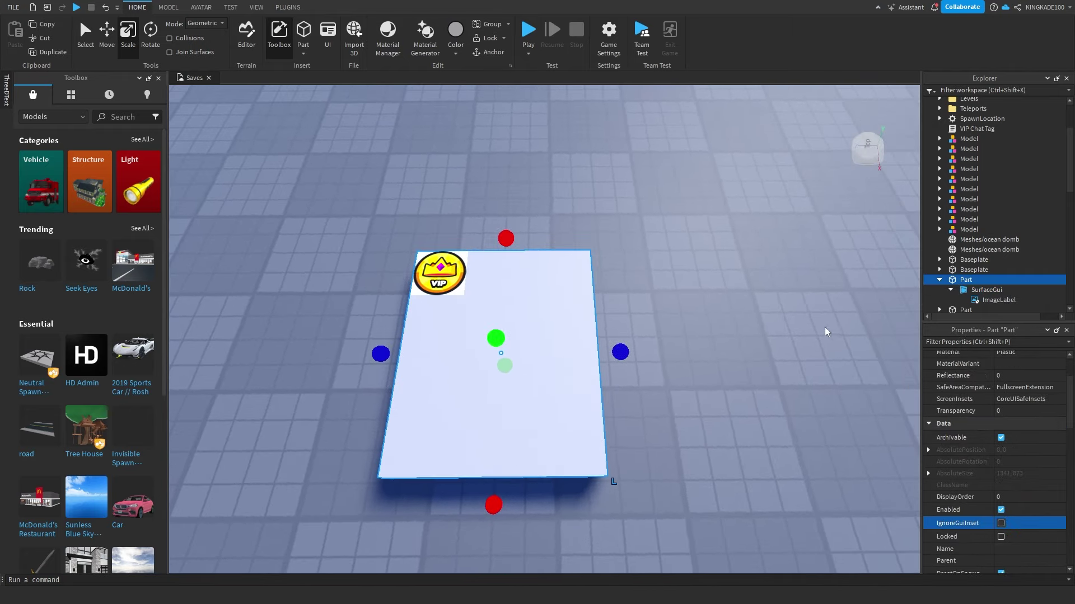
- Make the ImageLabel's background fully transparent behind the VIP image
left_click(992, 301)
scroll(631, 420, "up", 2)
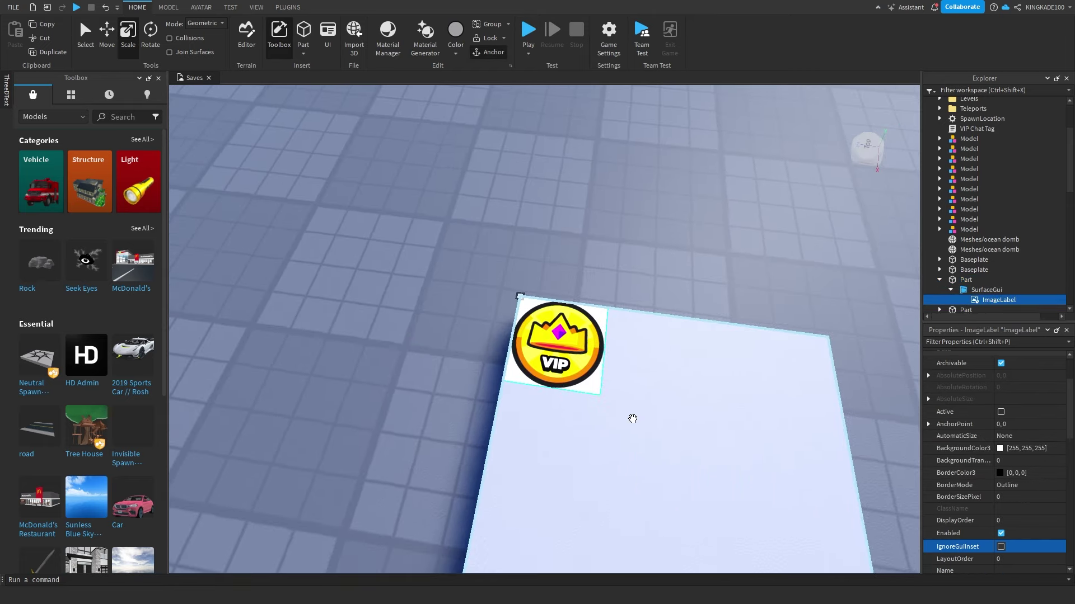
right_click_drag(631, 420, 677, 402)
scroll(631, 420, "up", 2)
left_click(1025, 465)
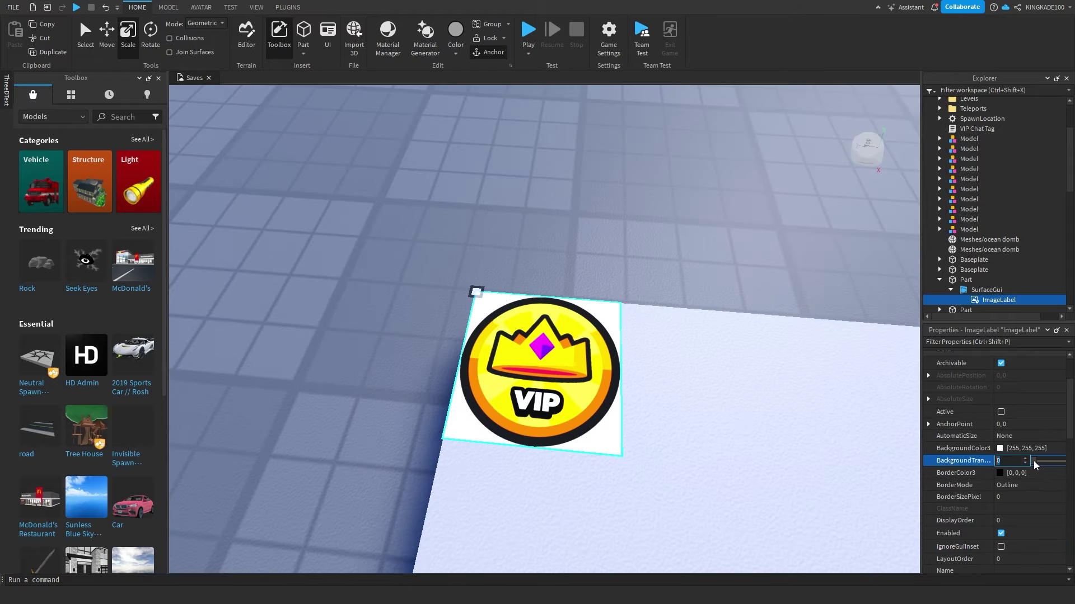
left_click_drag(1034, 465, 1063, 460)
left_click(706, 279)
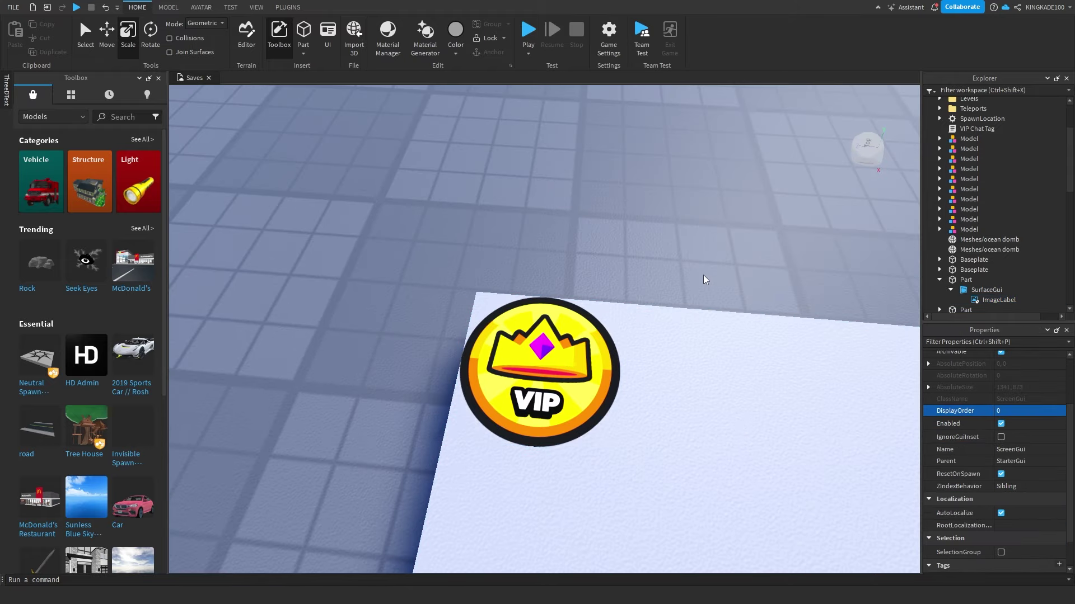
- Enlarge the ImageLabel on the part's top, trying a Size of {0, 200},{0, 200} and settling on {0, 300},{0, 300}
right_click_drag(577, 358, 583, 364)
left_click(990, 301)
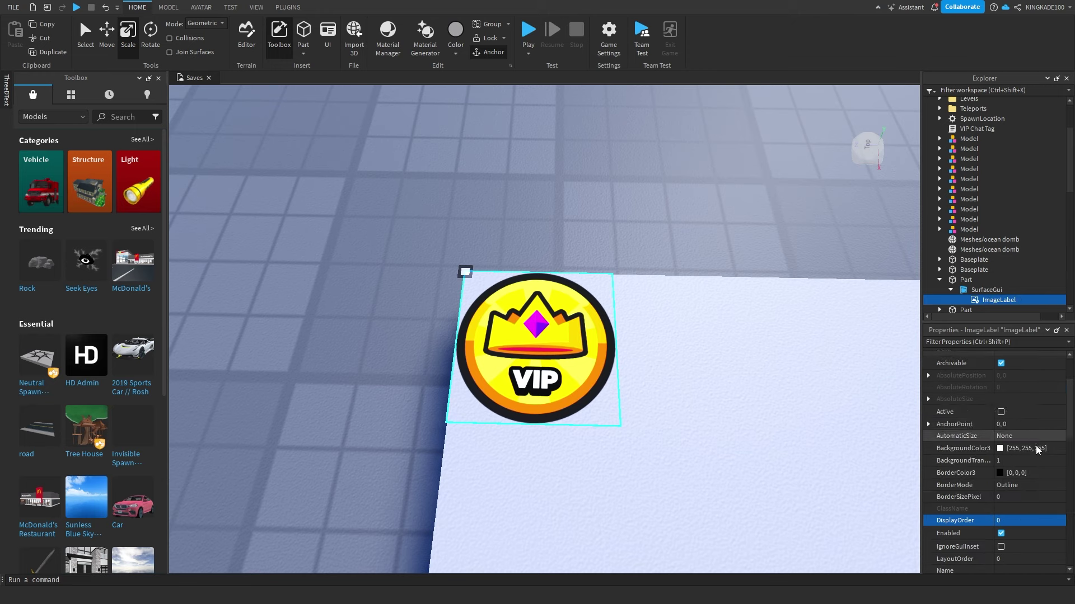
scroll(1039, 458, "down", 4)
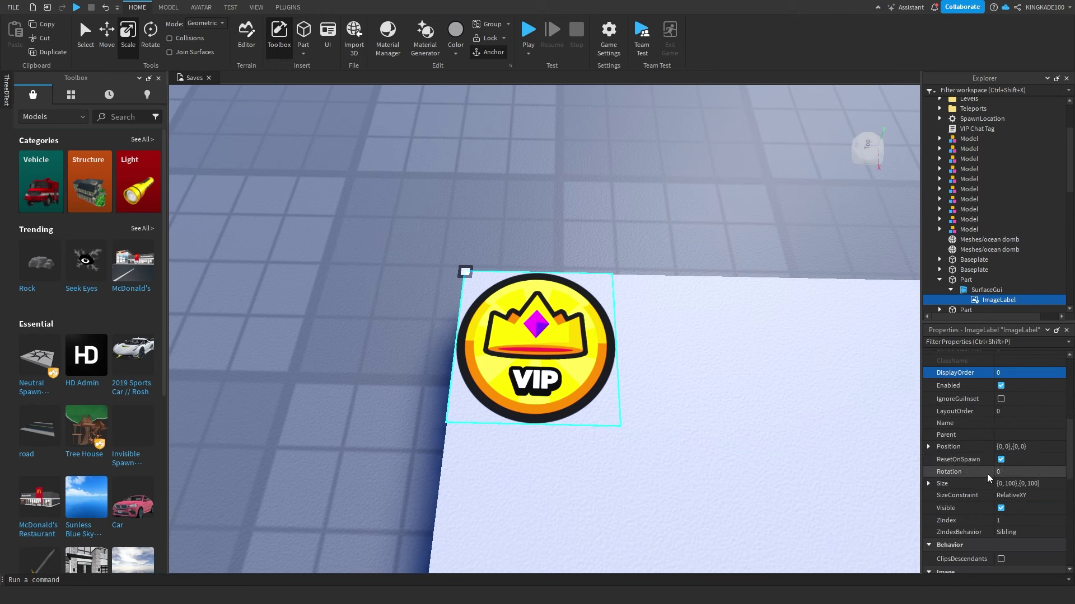
left_click(1015, 483)
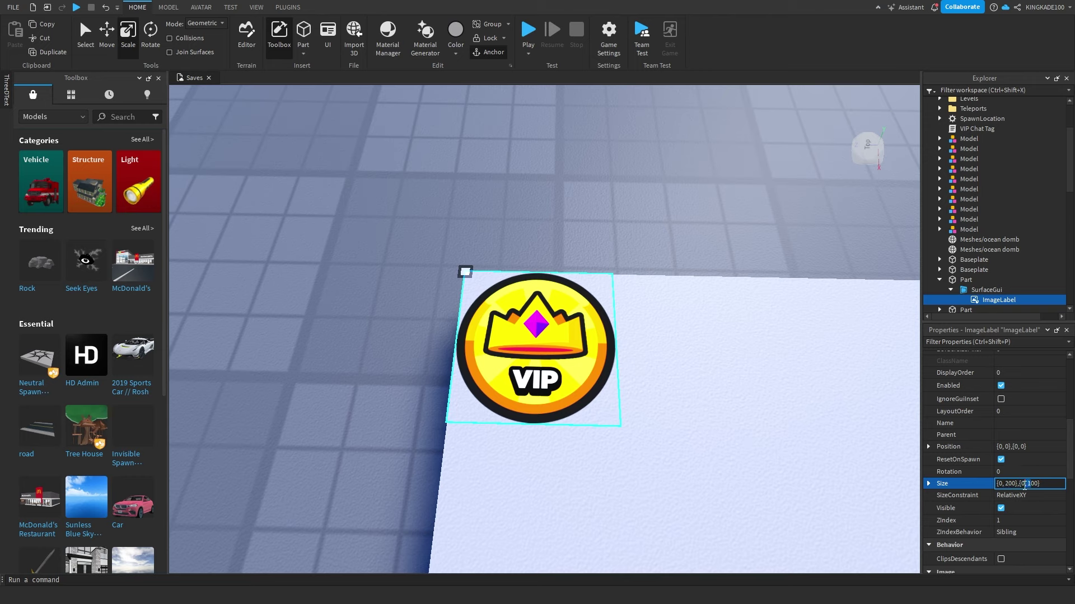
scroll(681, 360, "down", 5)
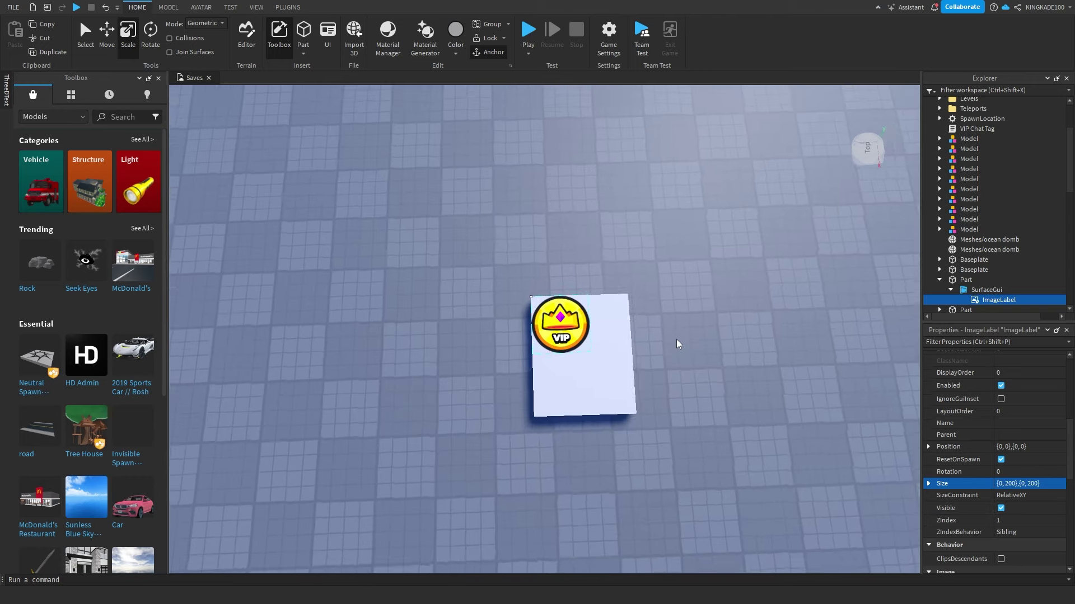
scroll(677, 344, "up", 5)
left_click(1016, 484)
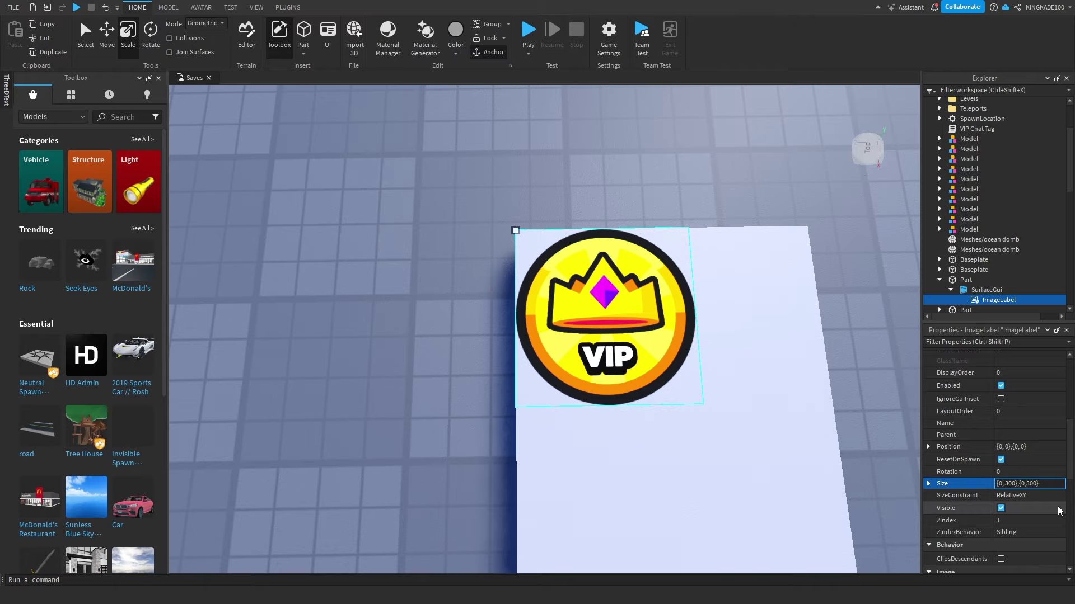
scroll(755, 450, "up", 5)
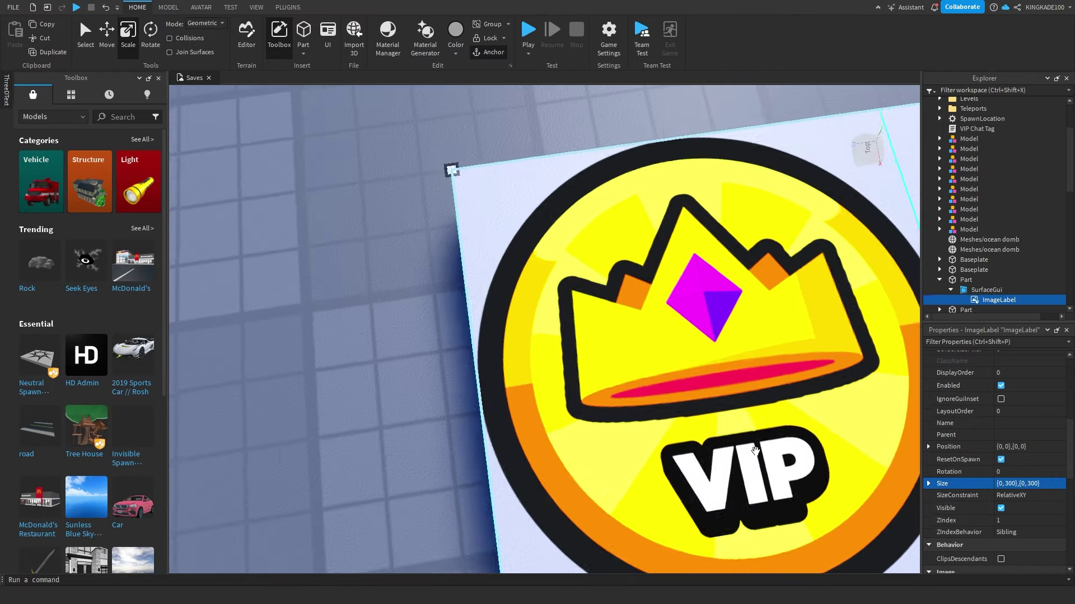
scroll(755, 450, "down", 5)
- Try an ImageLabel Size of {0, 400},{0, 300} and undo the change
left_click(995, 490)
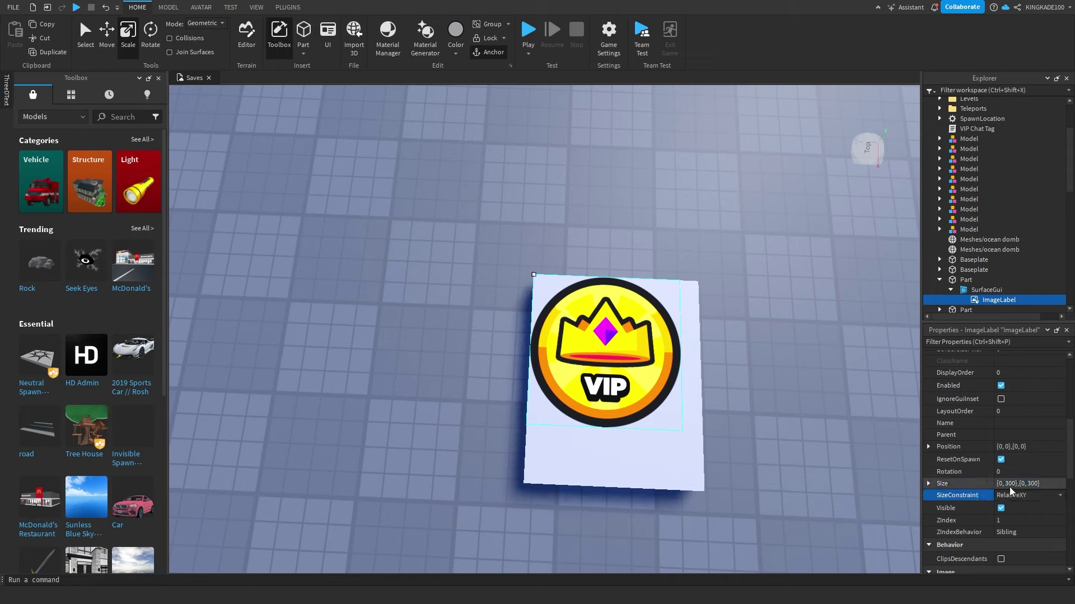
left_click(1002, 484)
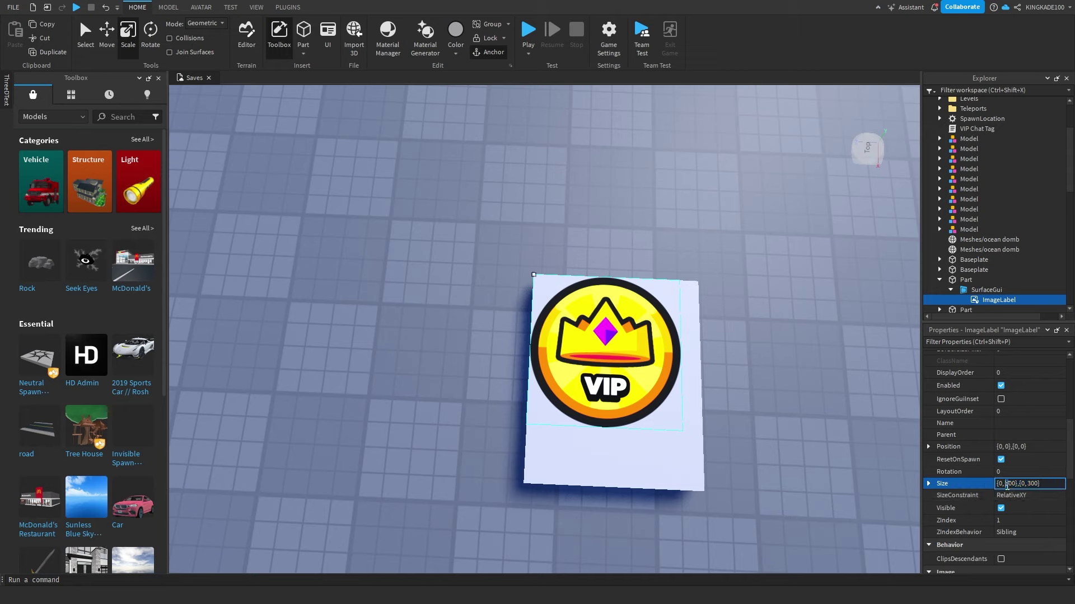
key("Return")
left_click(810, 459)
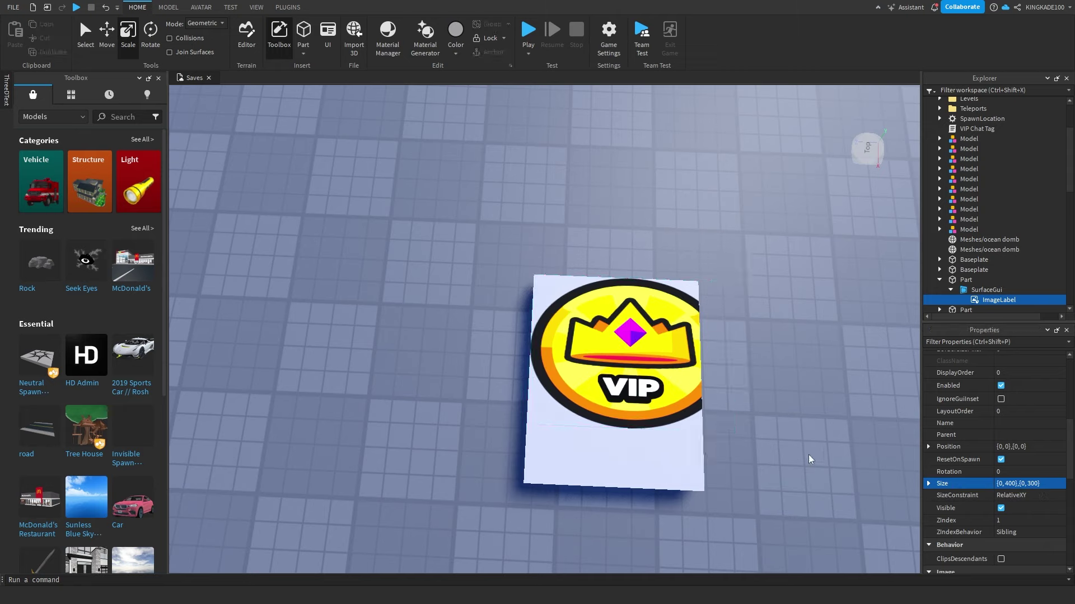
key("ctrl+z")
- Examine the enlarged VIP image on the part from above and from farther away
right_click(809, 456)
left_click(758, 458)
right_click_drag(758, 458, 698, 432)
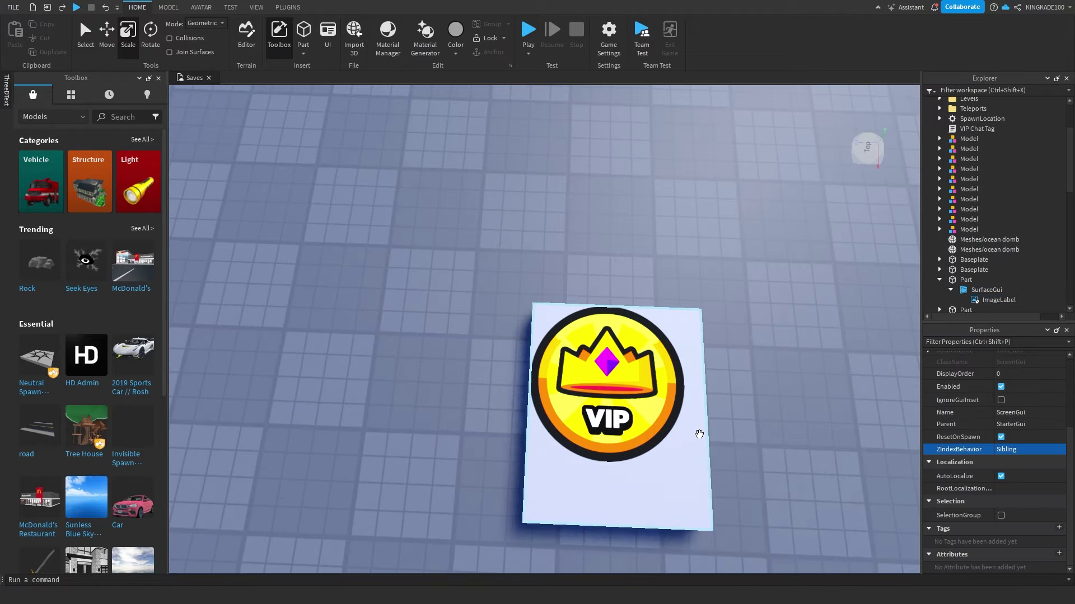
left_click_drag(648, 450, 585, 410)
scroll(652, 432, "down", 4)
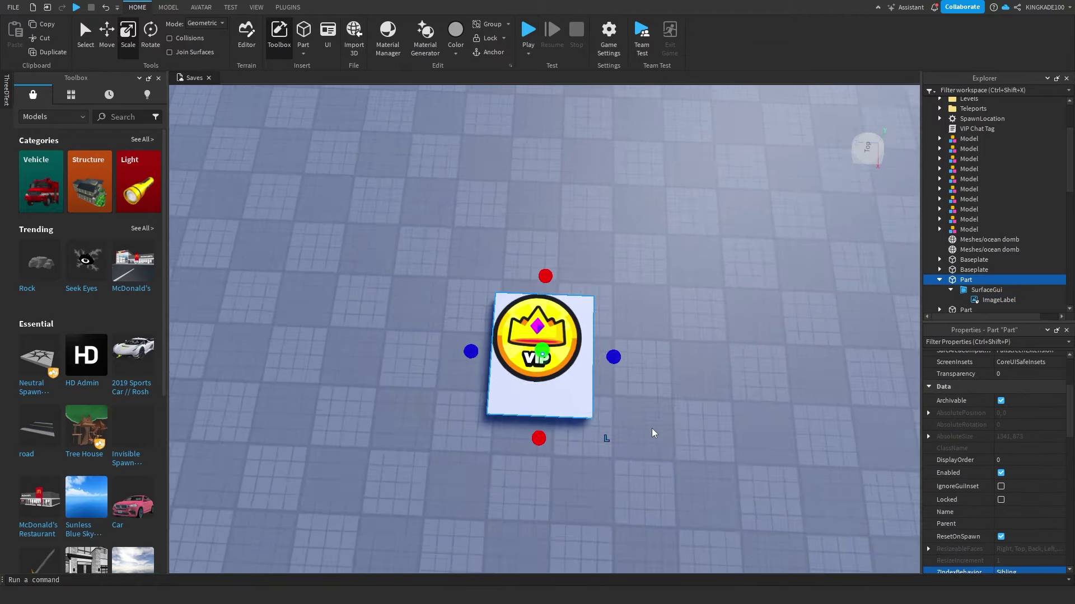
left_click(652, 432)
right_click_drag(652, 432, 652, 432)
scroll(633, 376, "up", 3)
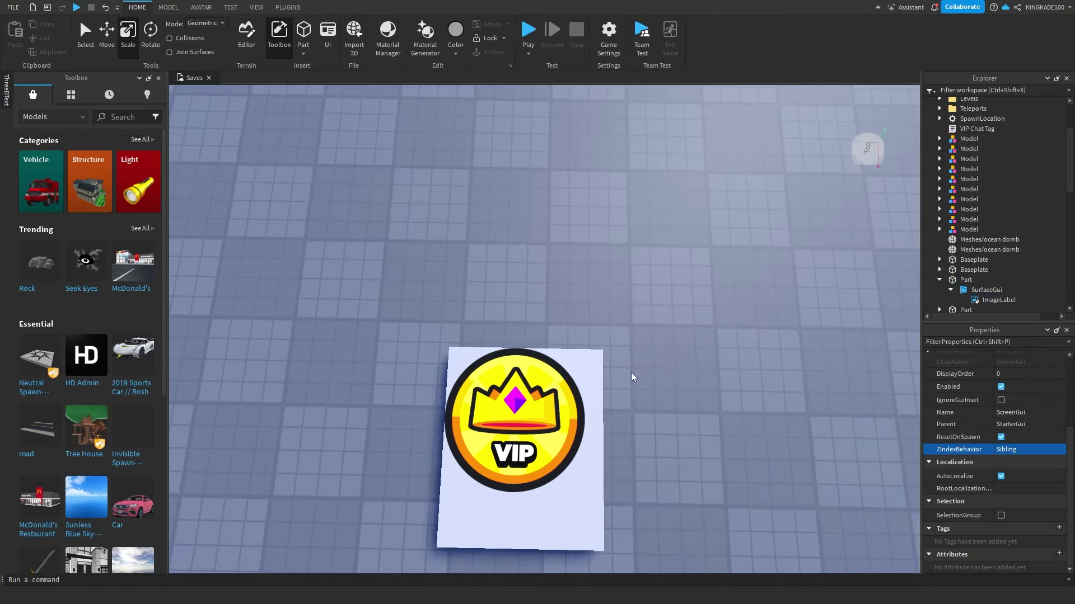
right_click_drag(437, 273, 902, 233)
- Insert a new ScreenGui into StarterGui
scroll(902, 233, "down", 5)
scroll(977, 233, "down", 10)
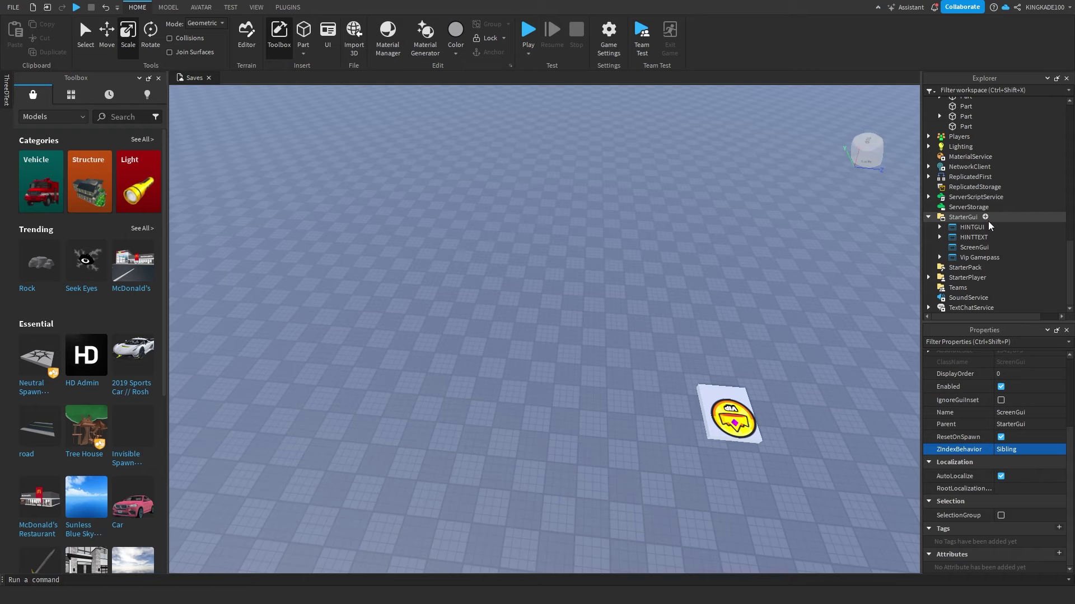
left_click(985, 218)
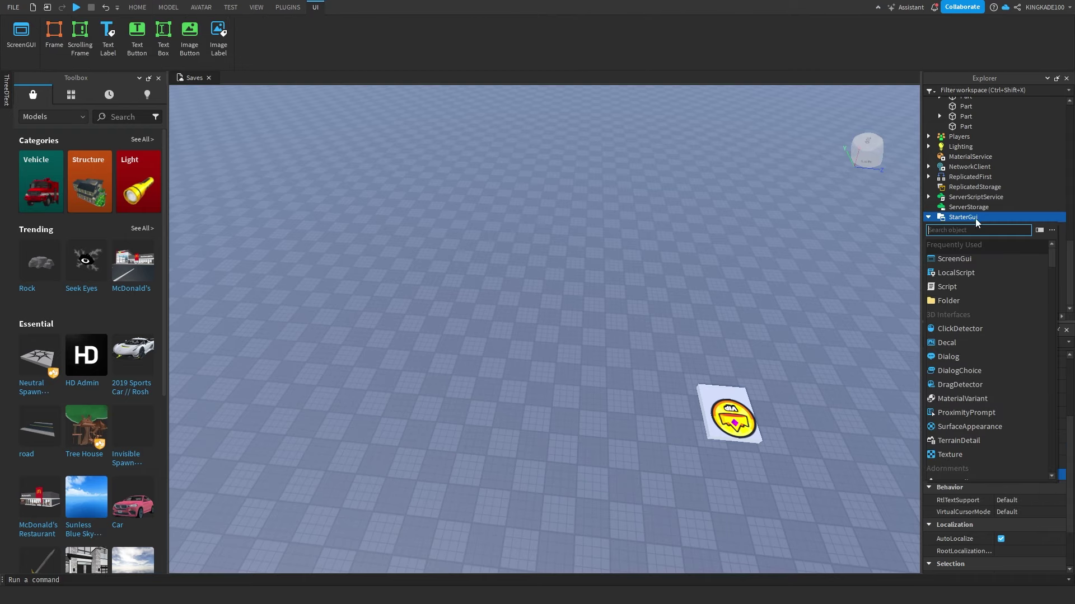
type("scr")
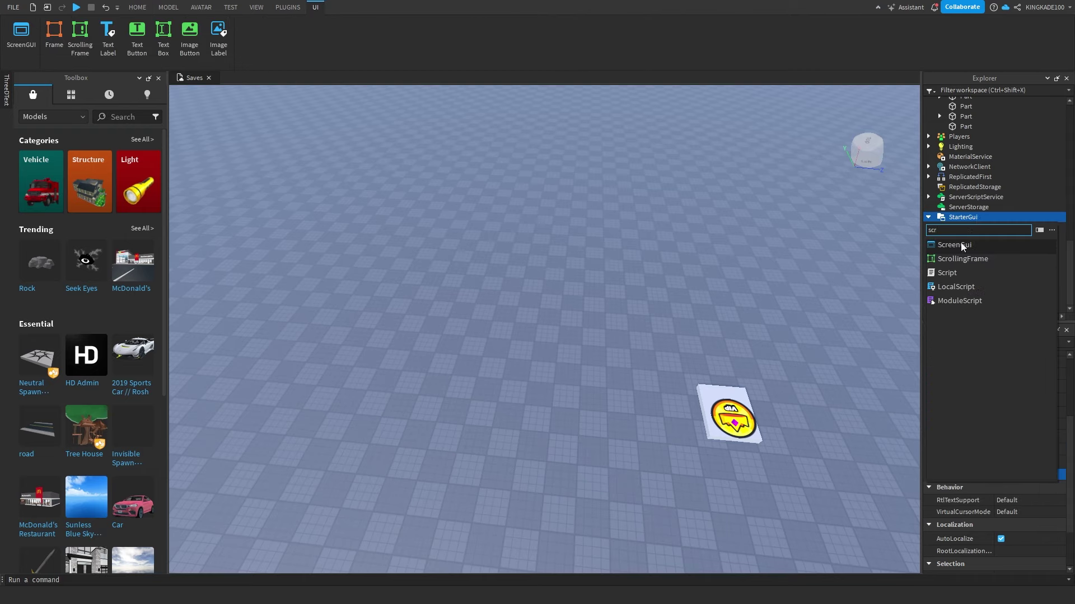
left_click(957, 246)
- Add an ImageLabel to a ScreenGui in StarterGui and move it to about {0.342, 0},{0.442, 0} on the screen
left_click(973, 248)
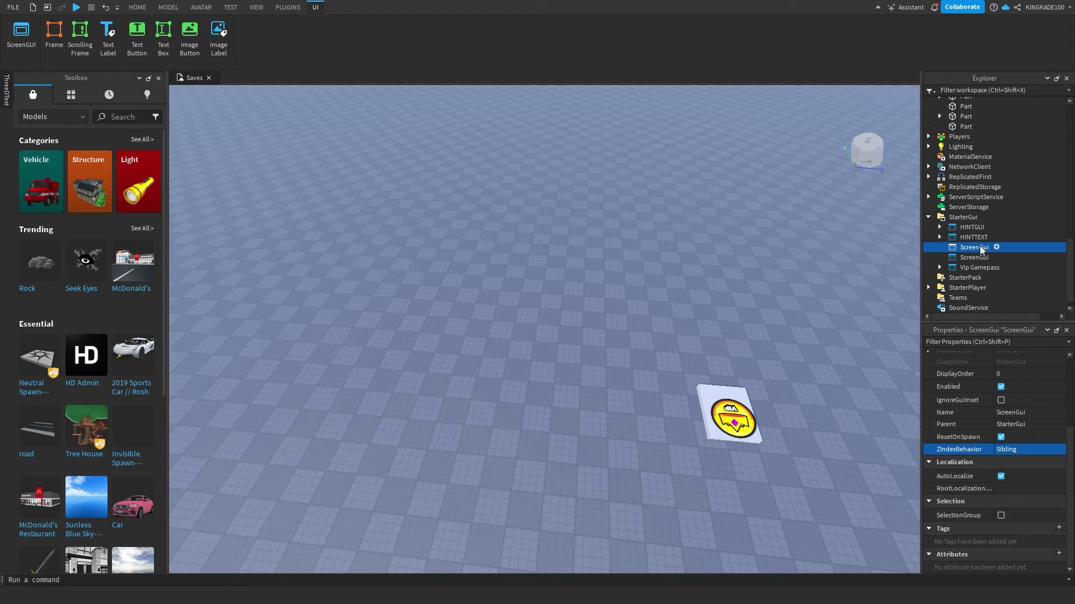
left_click(997, 248)
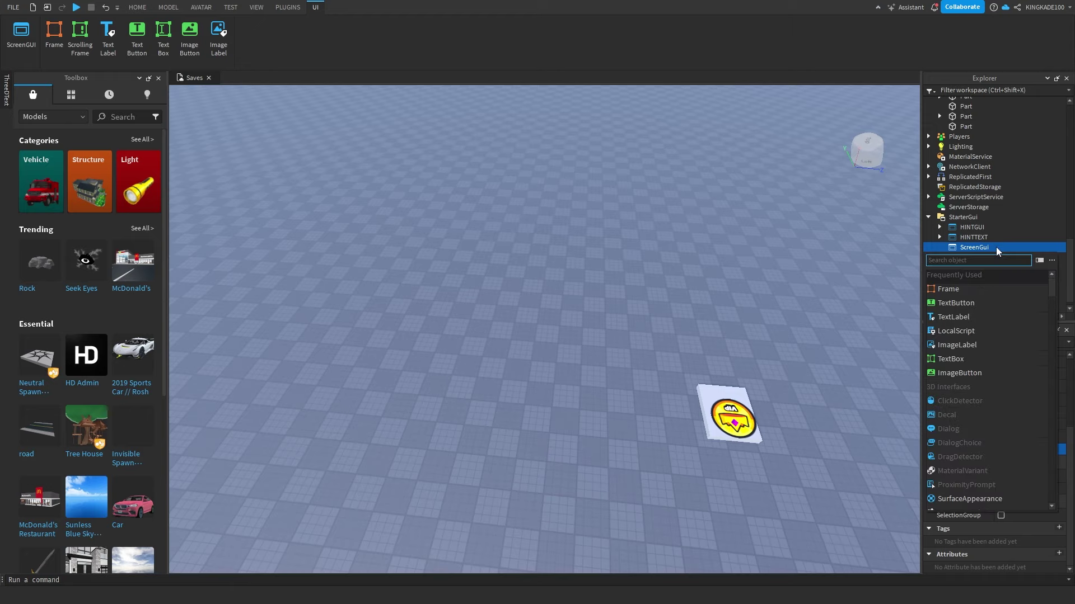
type("image")
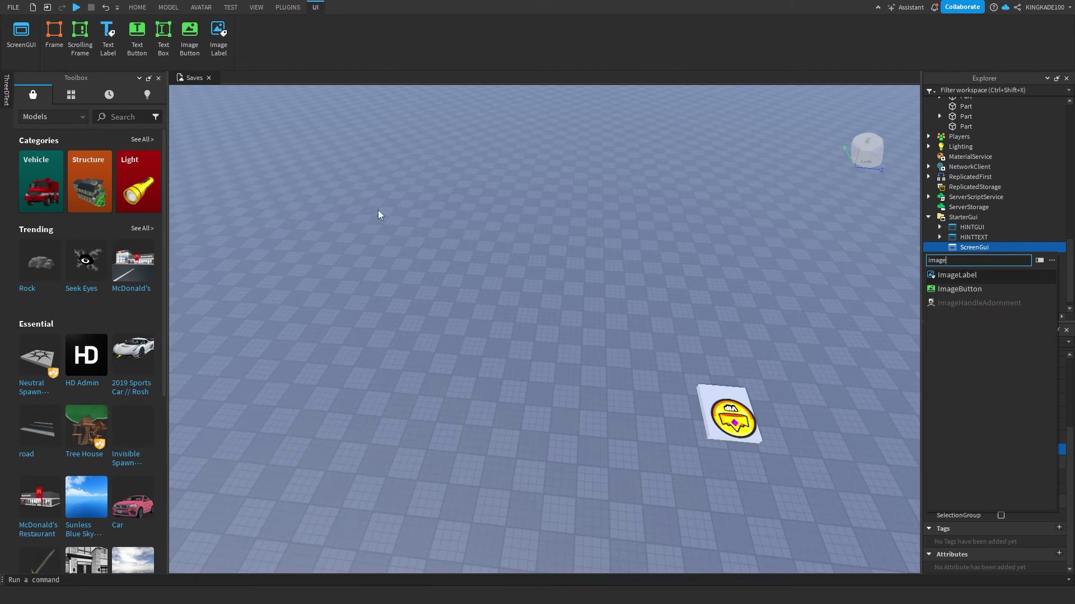
left_click(957, 275)
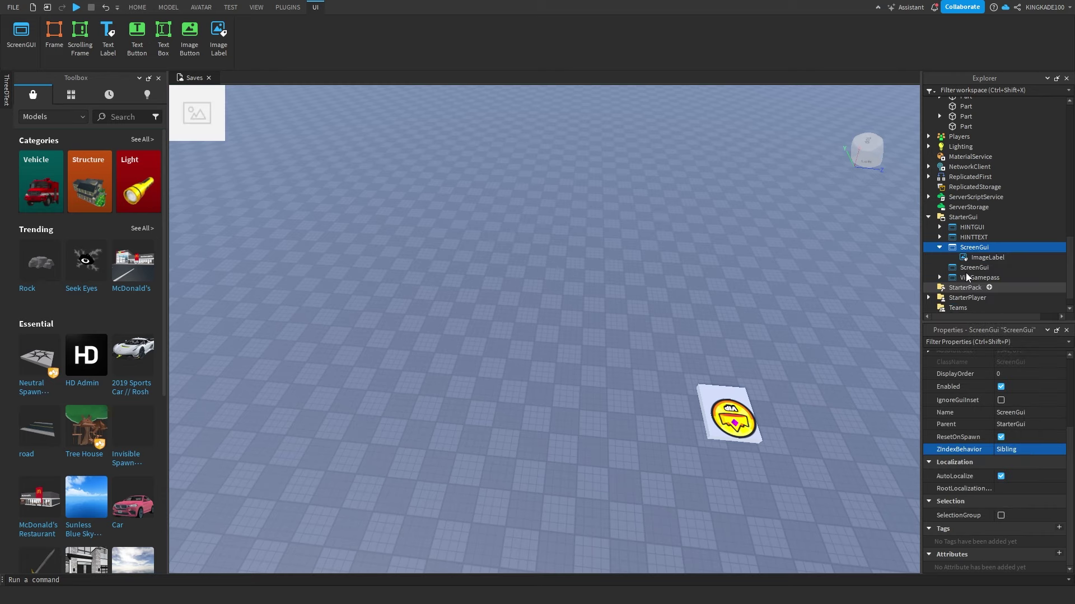
left_click_drag(203, 122, 460, 338)
- Assign the existing vip image to the ScreenGui's ImageLabel
scroll(996, 477, "down", 4)
scroll(996, 476, "down", 2)
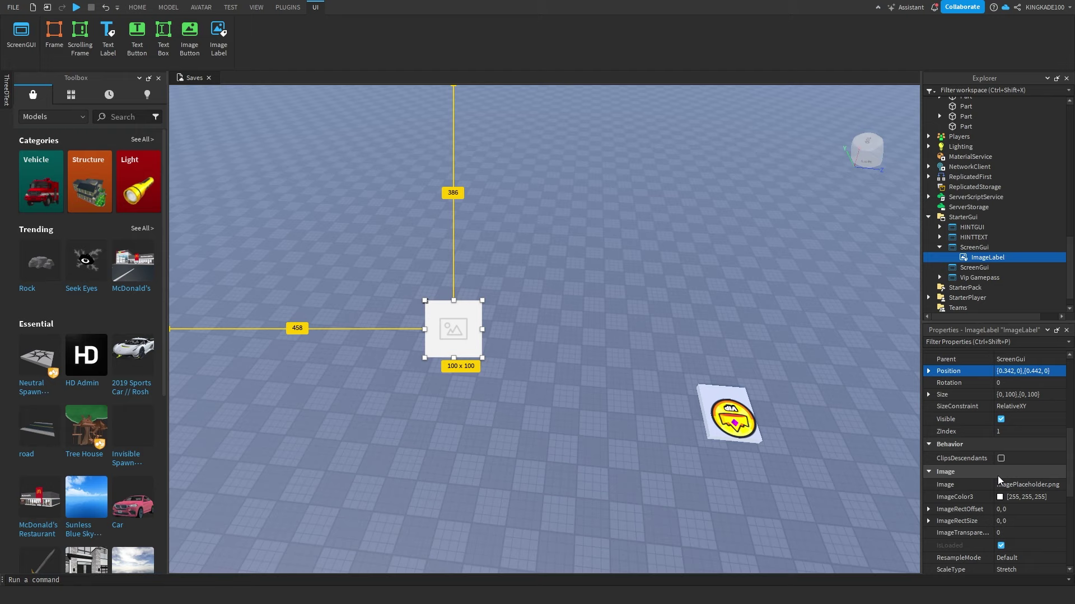
left_click(1027, 485)
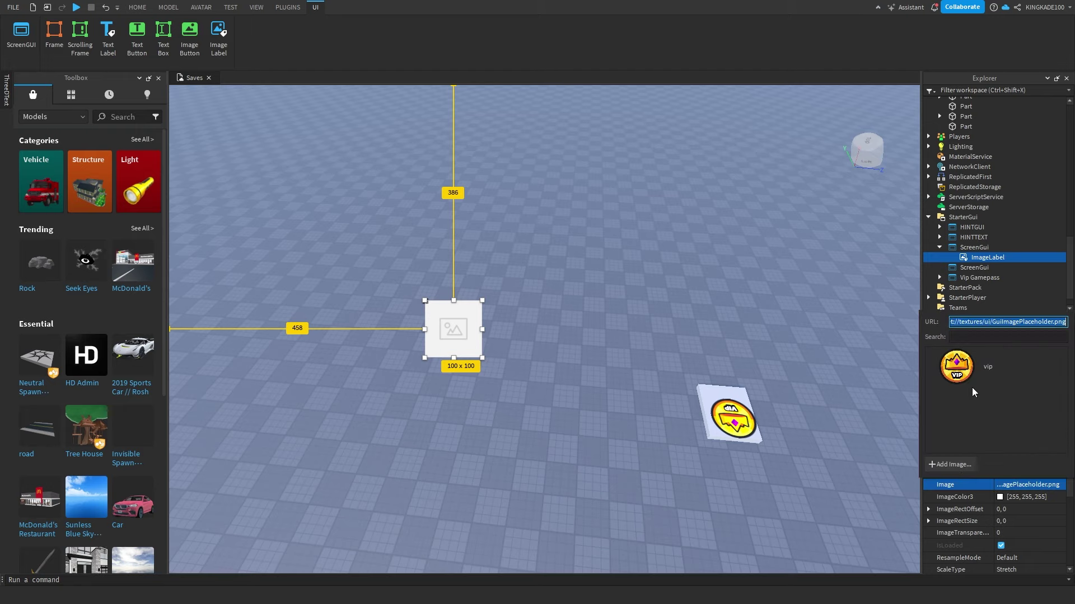
left_click(965, 368)
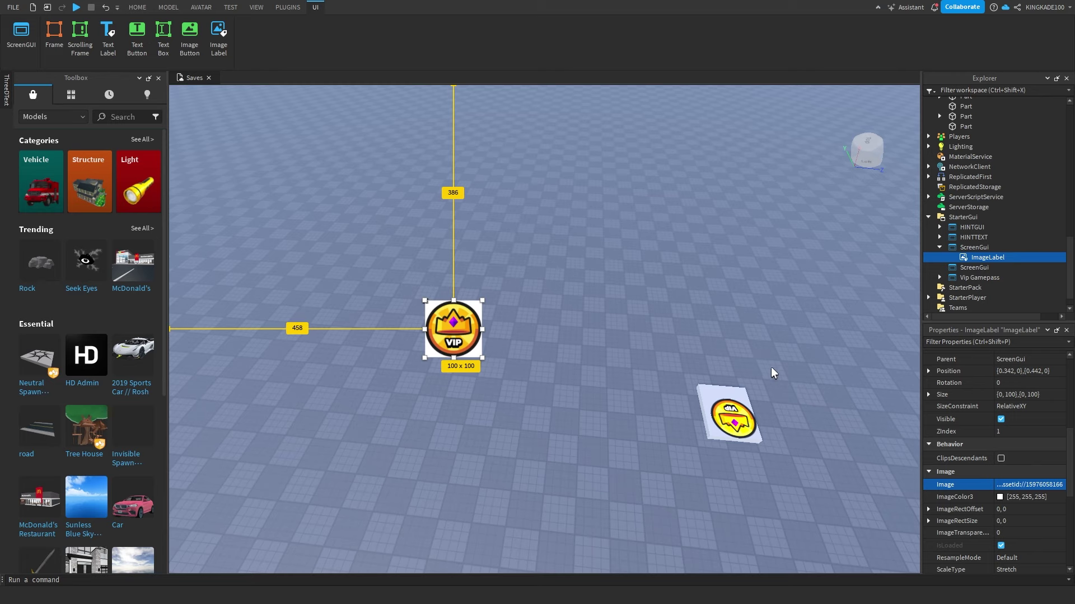
- Upload the Book Purple 256 picture from the Vectors folder as the ScreenGui ImageLabel's image
left_click(1025, 485)
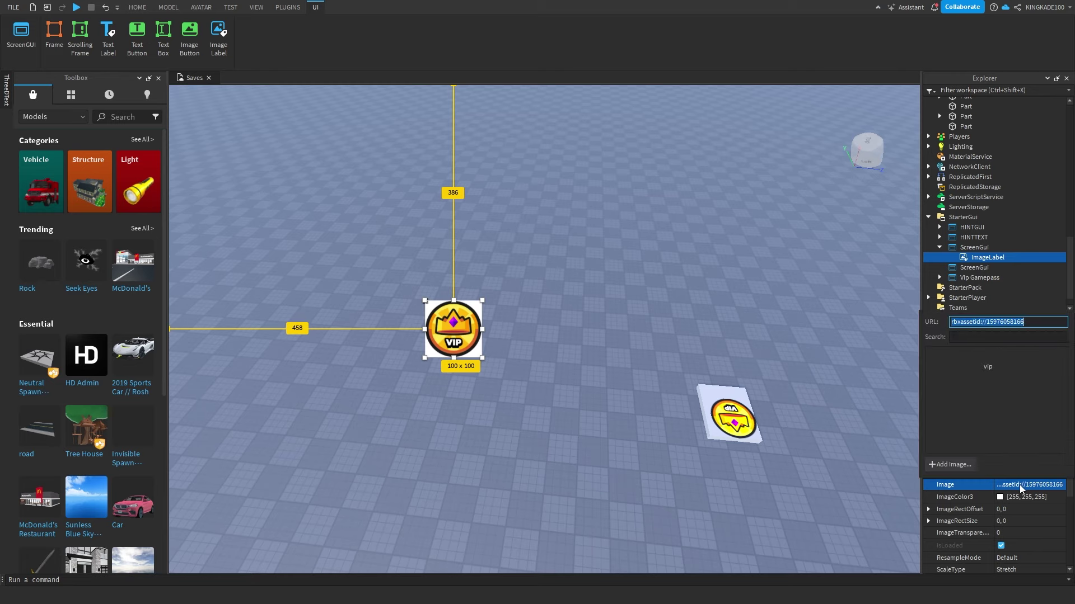
left_click(969, 469)
left_click(499, 274)
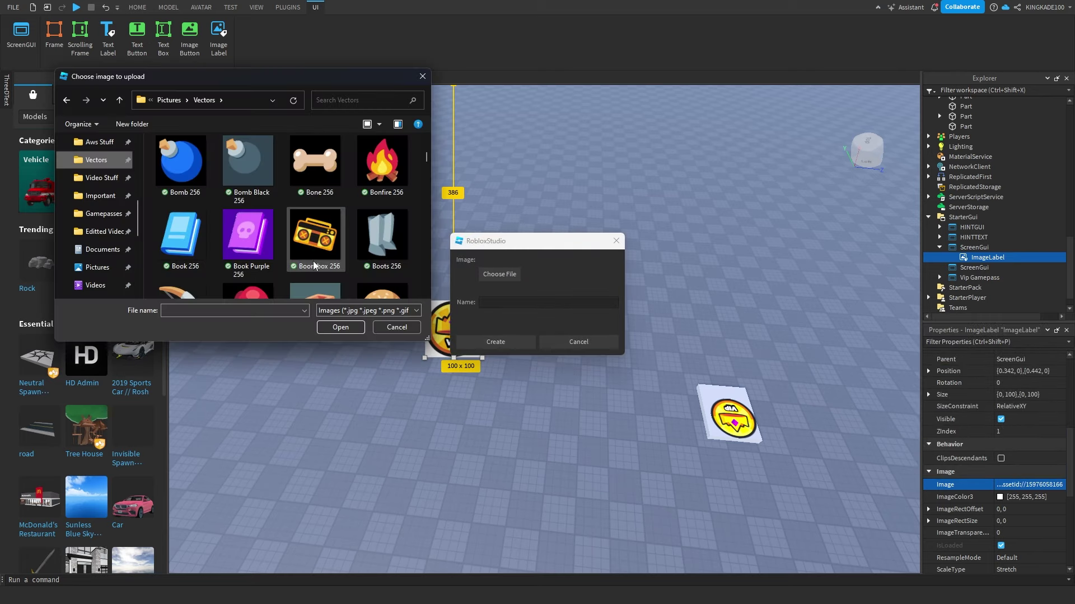
left_click(245, 246)
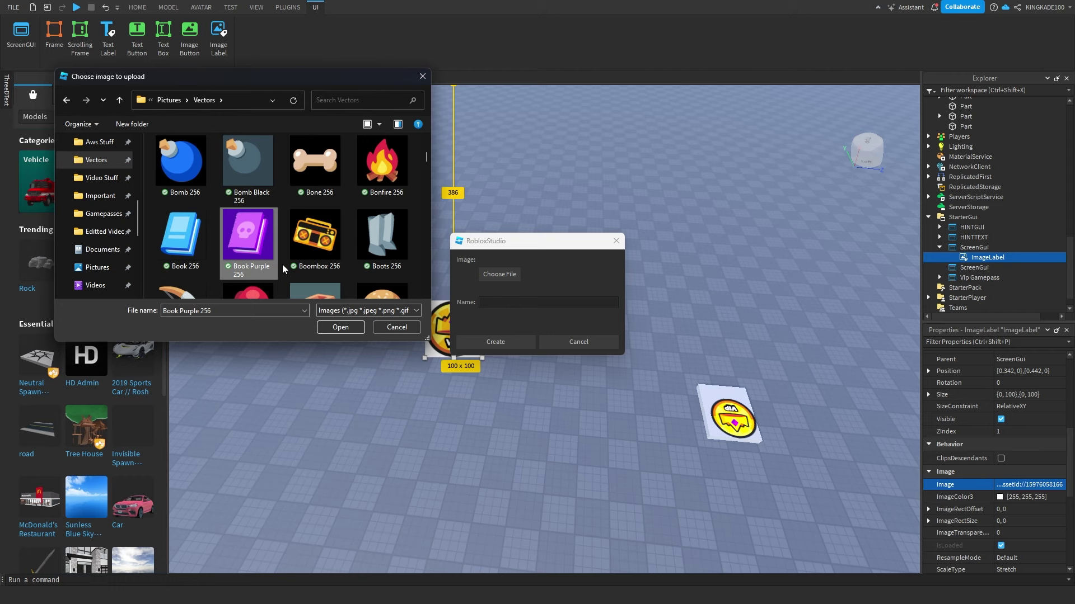
left_click(340, 327)
left_click(492, 346)
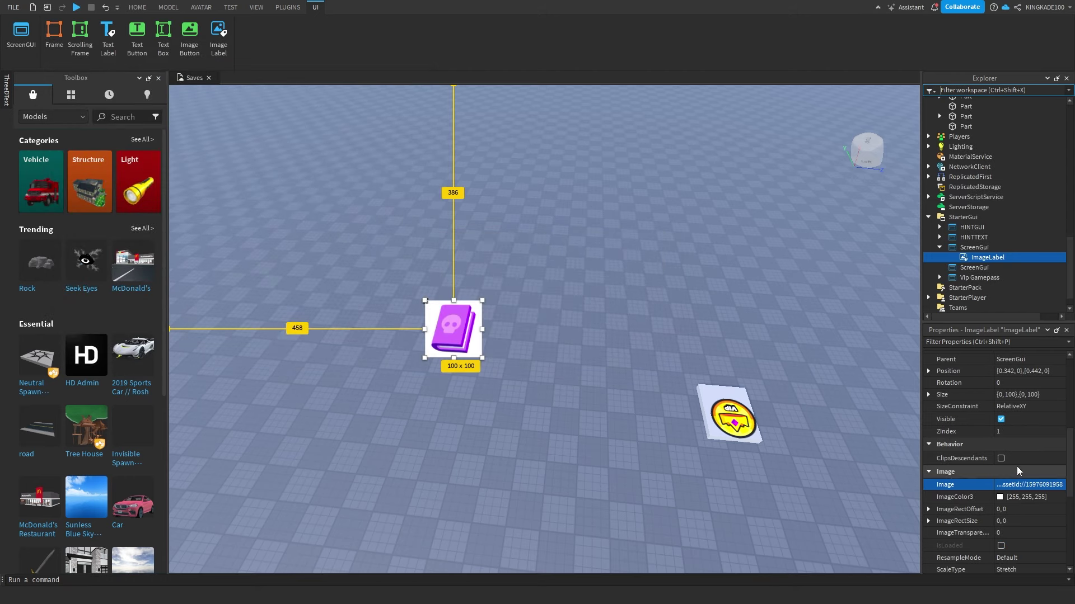
- Set the book ImageLabel's background transparency to 1
scroll(1019, 470, "up", 5)
left_click(1019, 495)
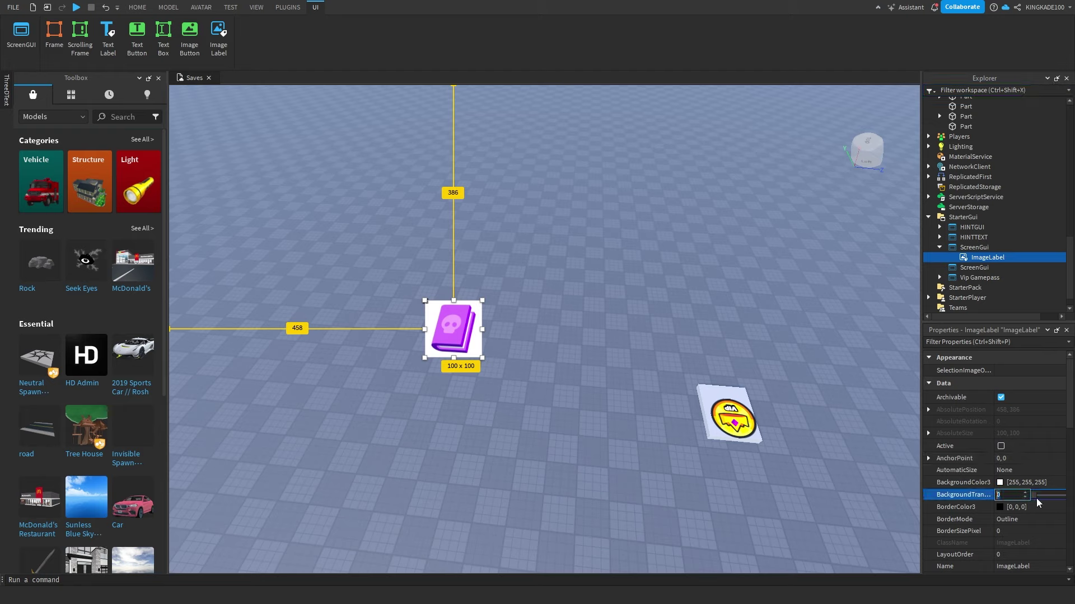
type("1")
key("Return")
- Enlarge the book ImageLabel to about 291 × 291 pixels and move it to about {0.08, 0},{0.253, 0} on the screen
scroll(1020, 498, "down", 4)
mouse_move(481, 358)
left_mouse_down()
mouse_move(578, 435)
mouse_move(658, 398)
mouse_move(587, 417)
mouse_move(804, 338)
mouse_move(560, 404)
mouse_move(481, 359)
left_mouse_up()
key("ctrl+z")
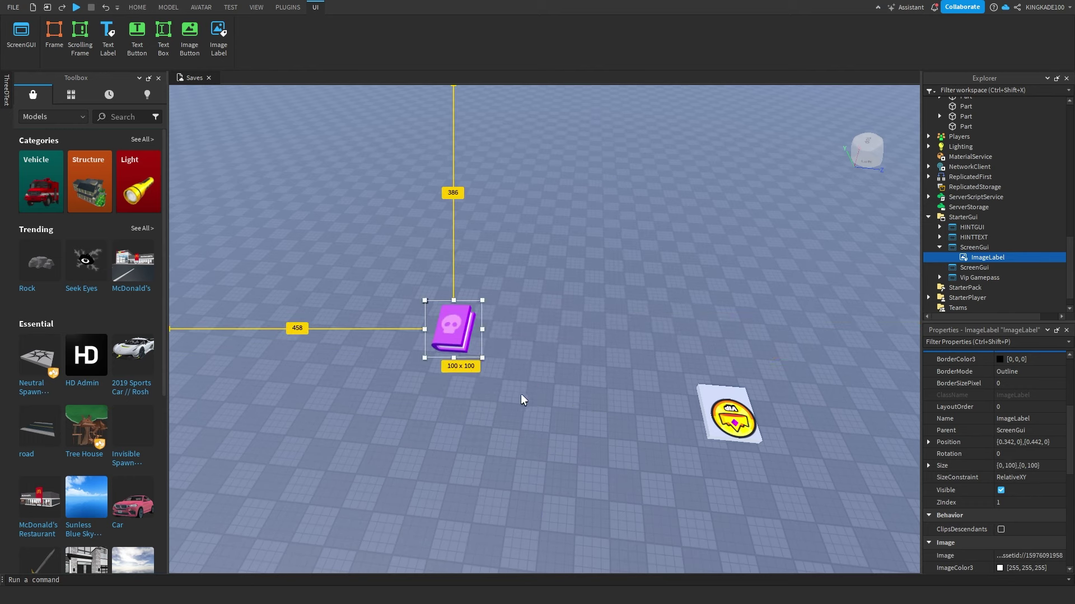
left_click_drag(482, 358, 542, 391)
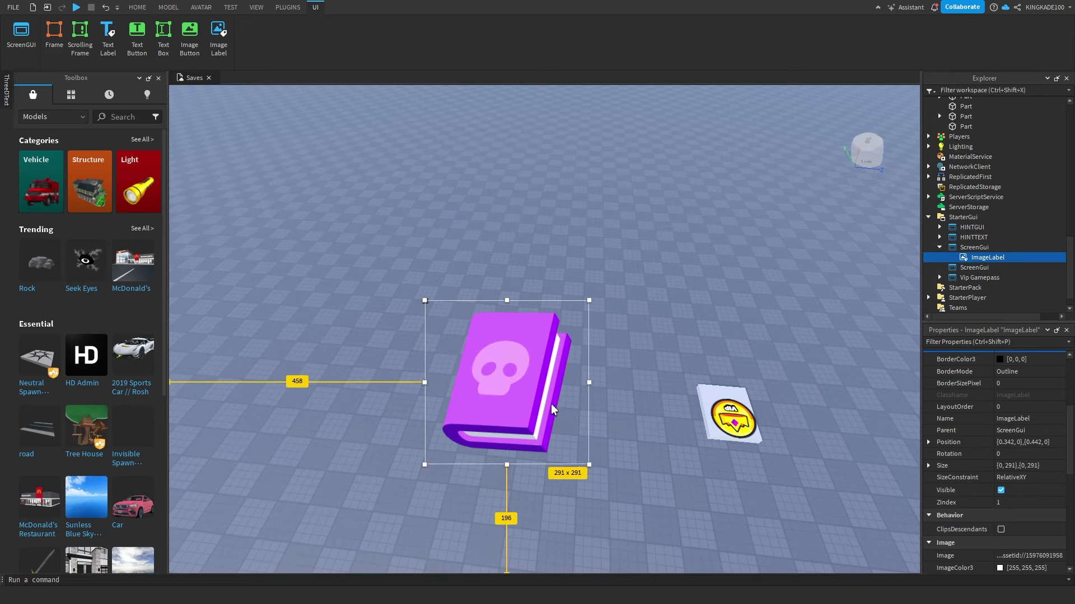
left_click_drag(498, 384, 301, 292)
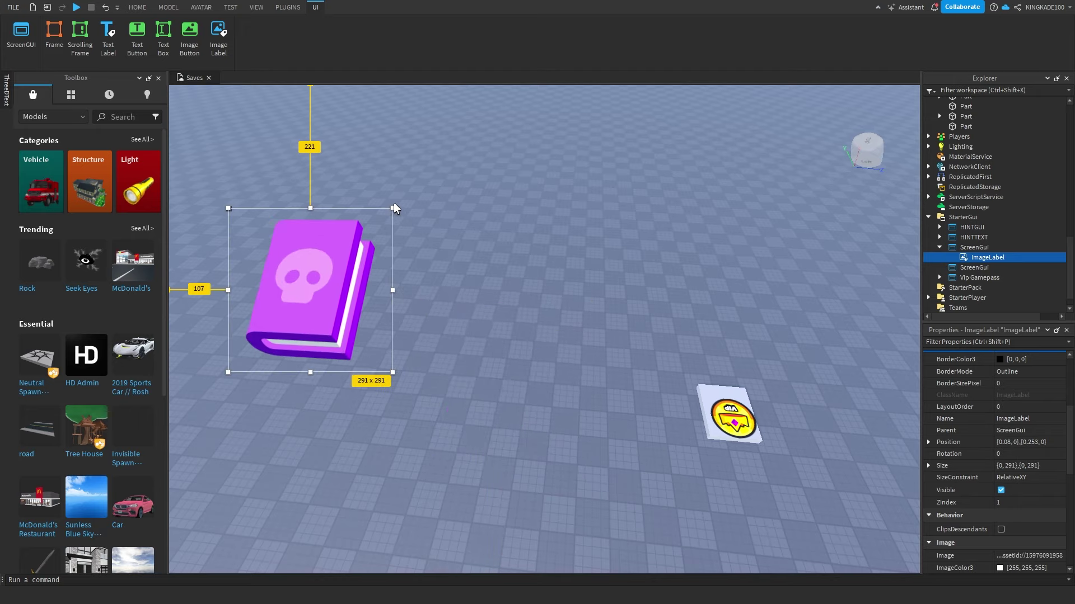
- Move the camera around the scene to compare the on-screen book image with the VIP image on the part
right_click_drag(297, 215, 296, 214)
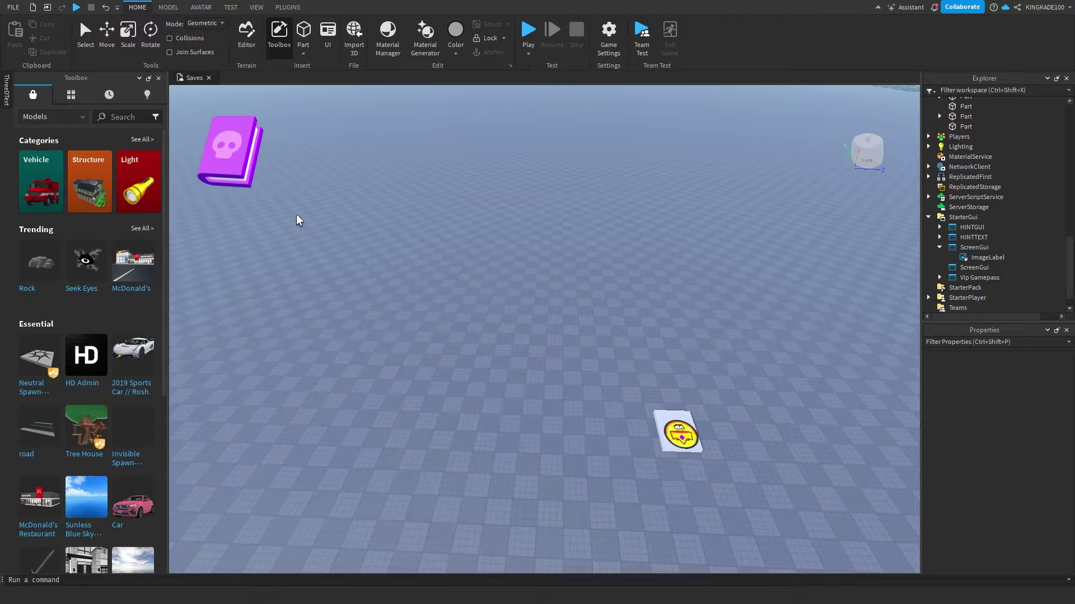
key("w")
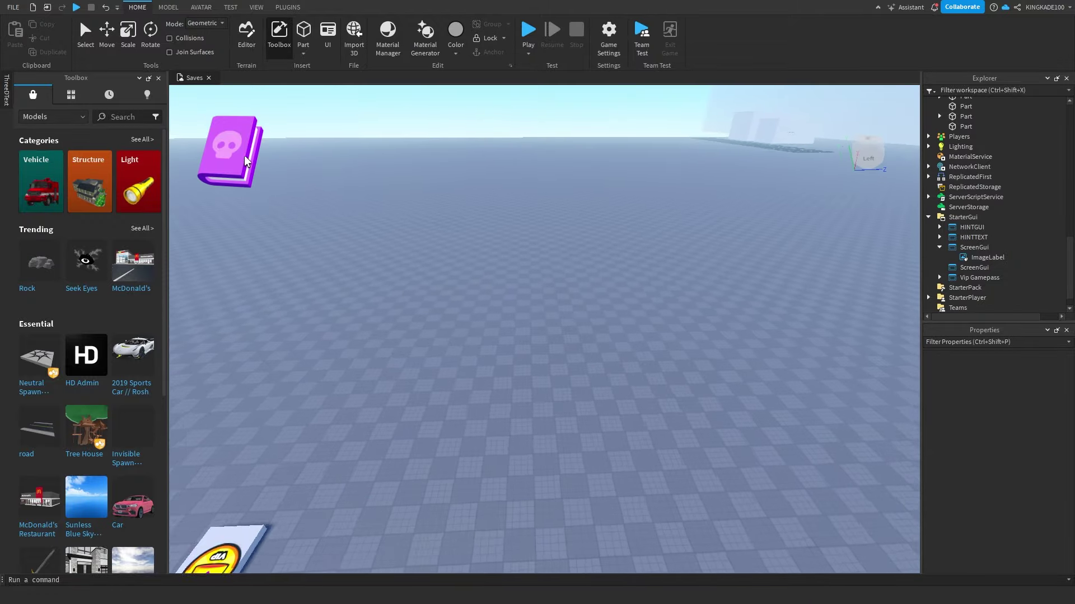
right_click_drag(263, 175, 248, 174)
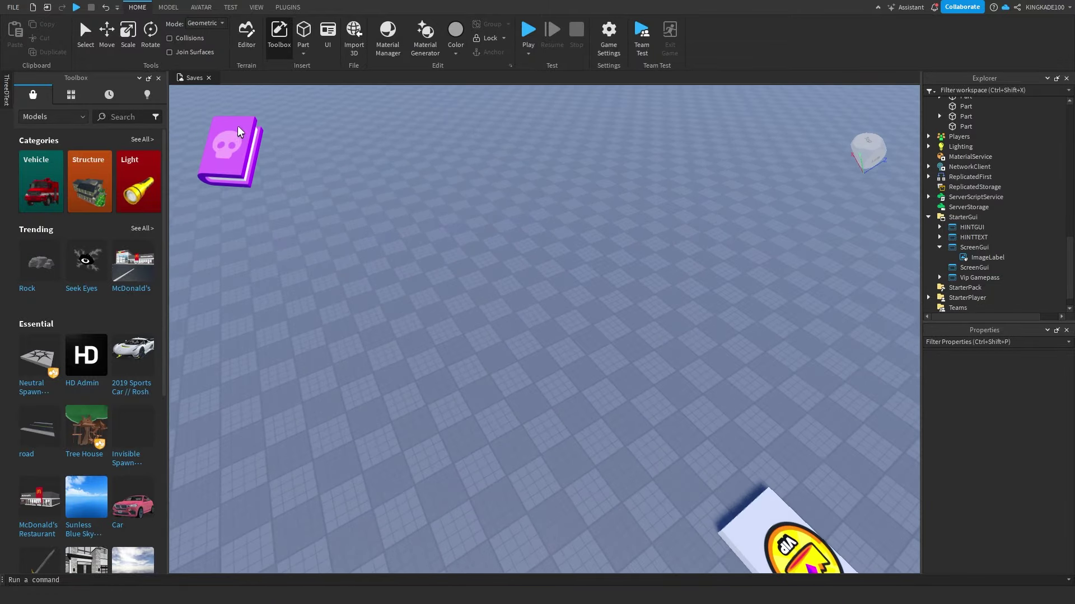
- Start a playtest and run and jump with the character to check the book image on the player's screen
left_click(529, 33)
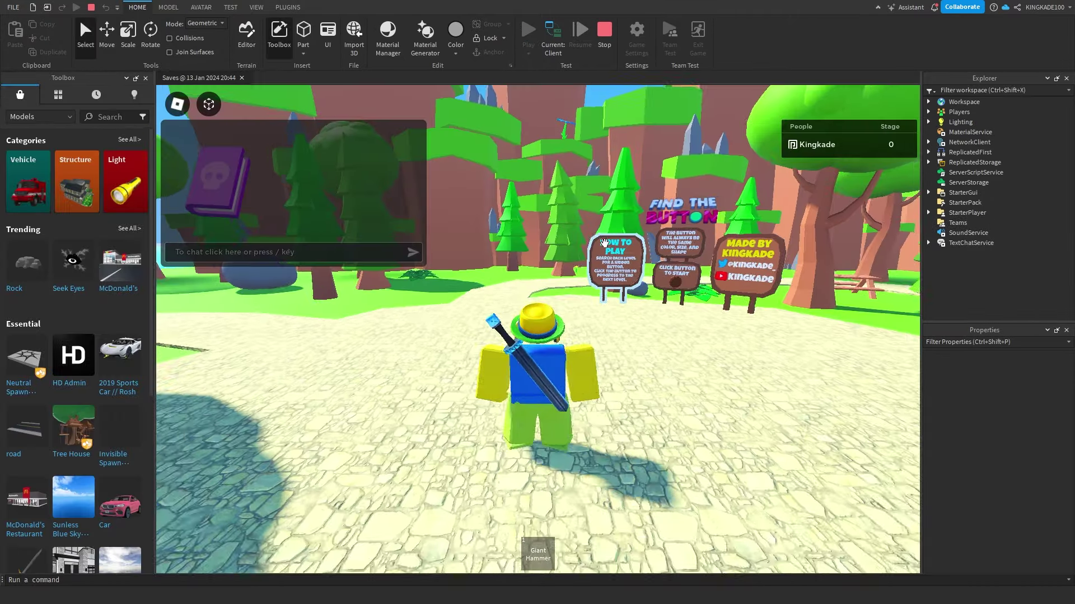
key("w")
right_click_drag(602, 242, 614, 244)
key("space")
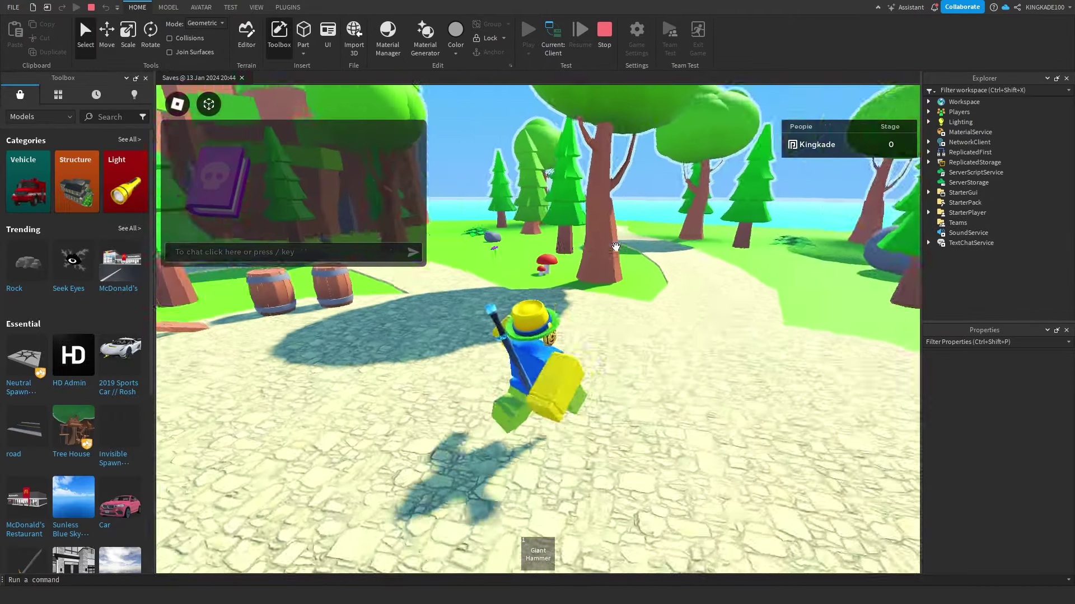
- Run and jump around the map to check the book image on the player's screen, and stop the playtest
key("a")
key("s")
key("space")
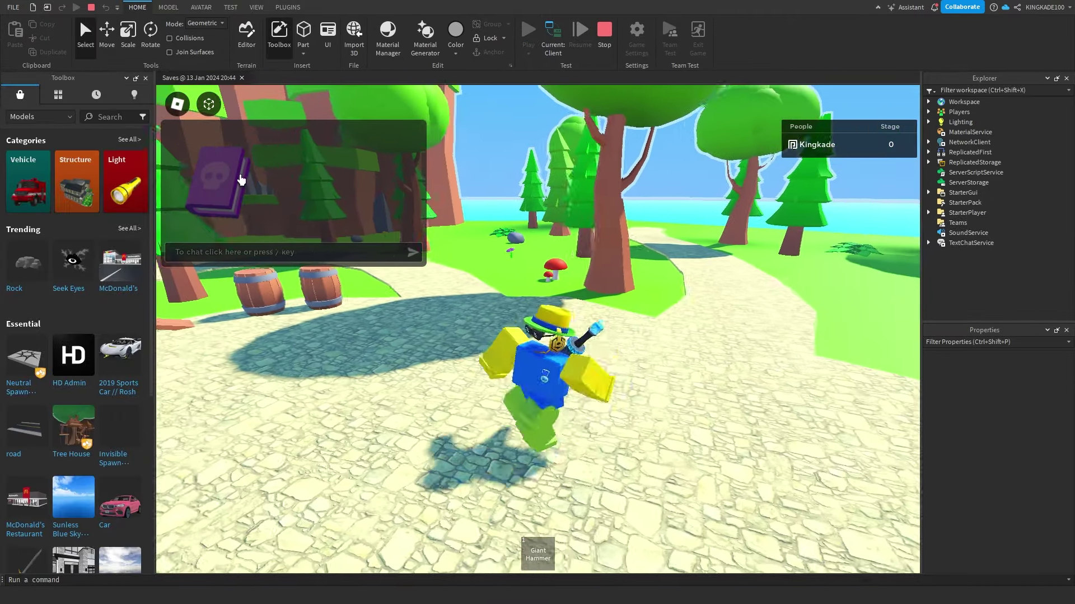
key("w")
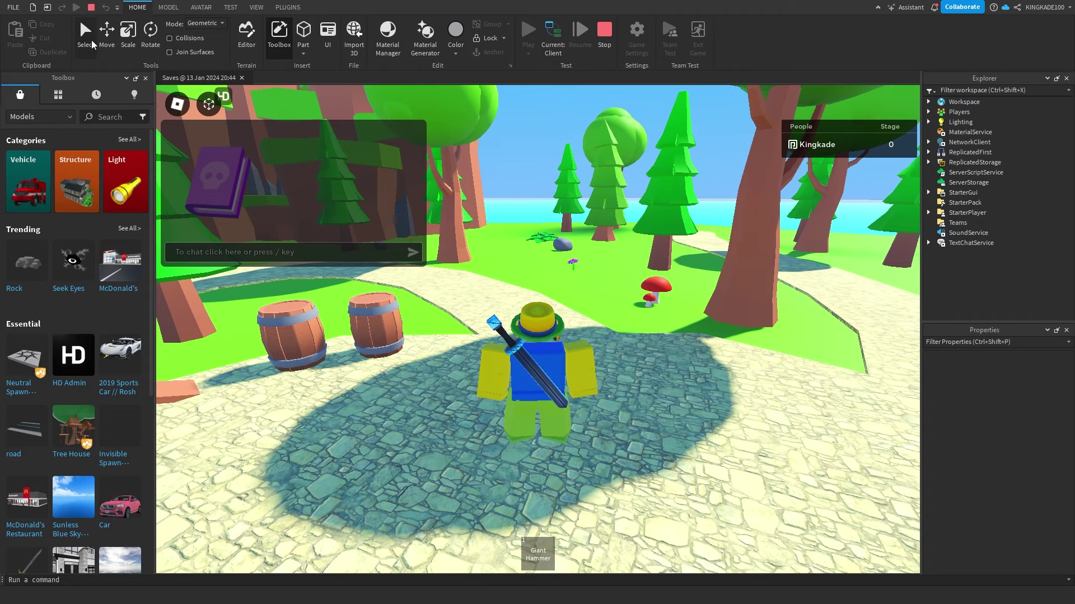
key("d")
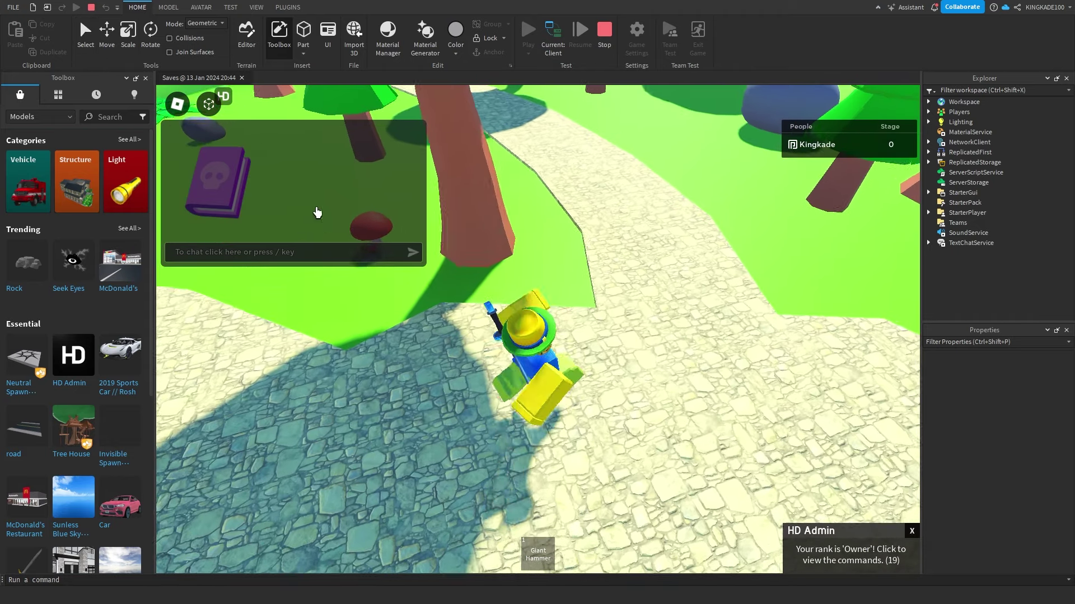
key("a")
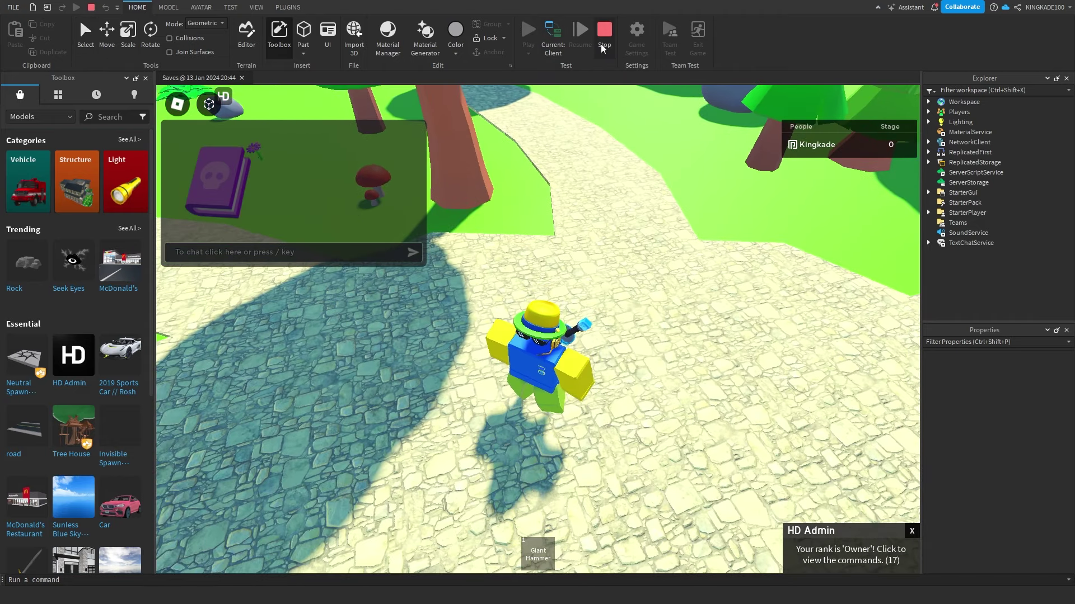
left_click(604, 35)
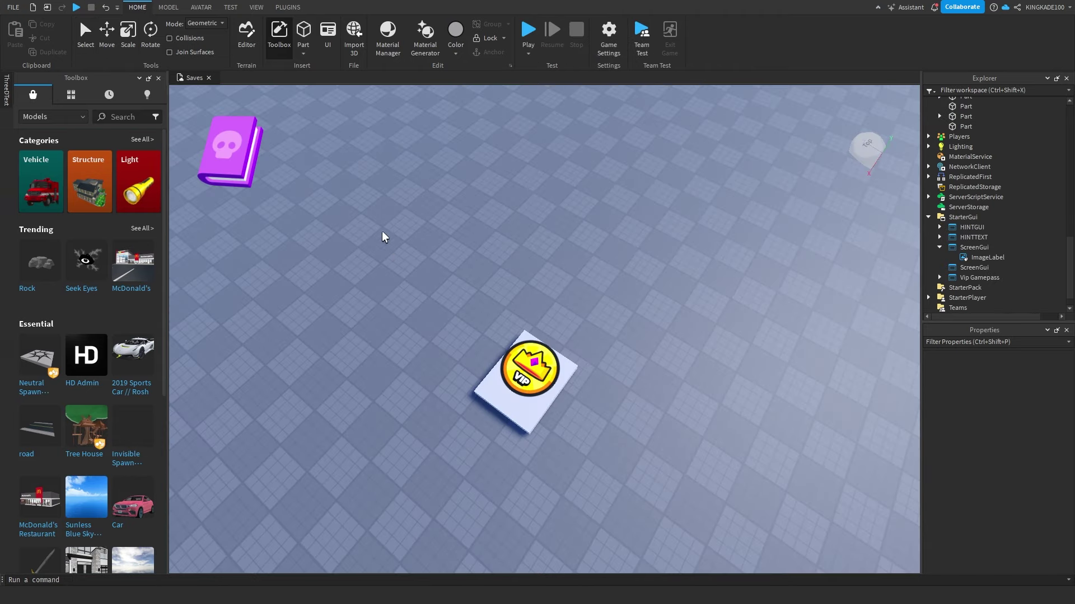
- Disable the ScreenGui that holds the book image, and delete it together with its ImageLabel from StarterGui
left_click(975, 249)
left_click(1001, 495)
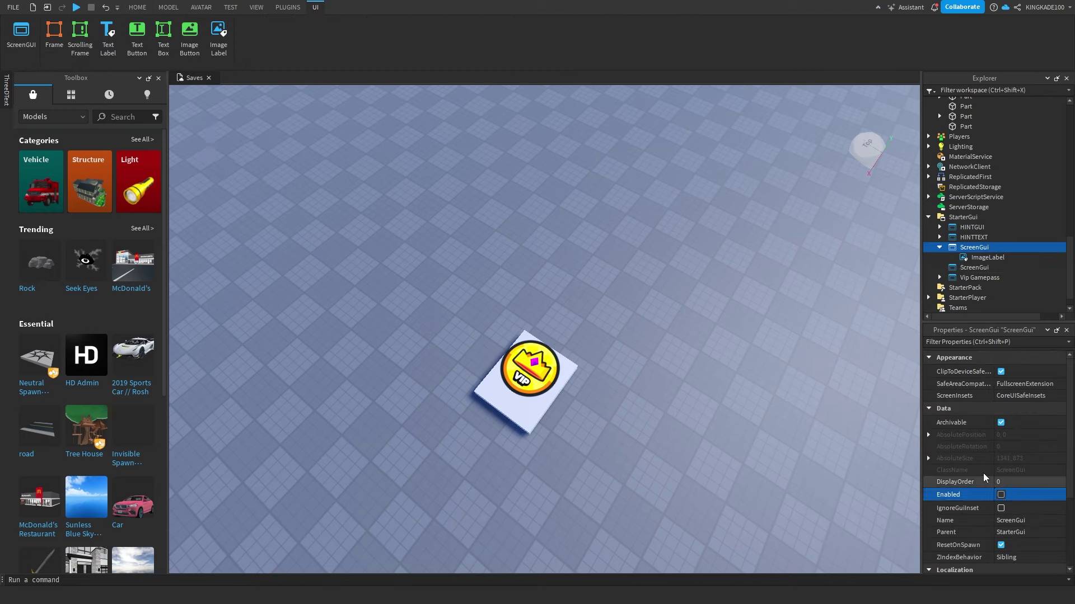
left_click(975, 259)
key("Delete")
left_click(970, 249)
key("Delete")
- Move the part carrying the VIP image a short distance across the baseplate and deselect it
right_click_drag(681, 304, 676, 308)
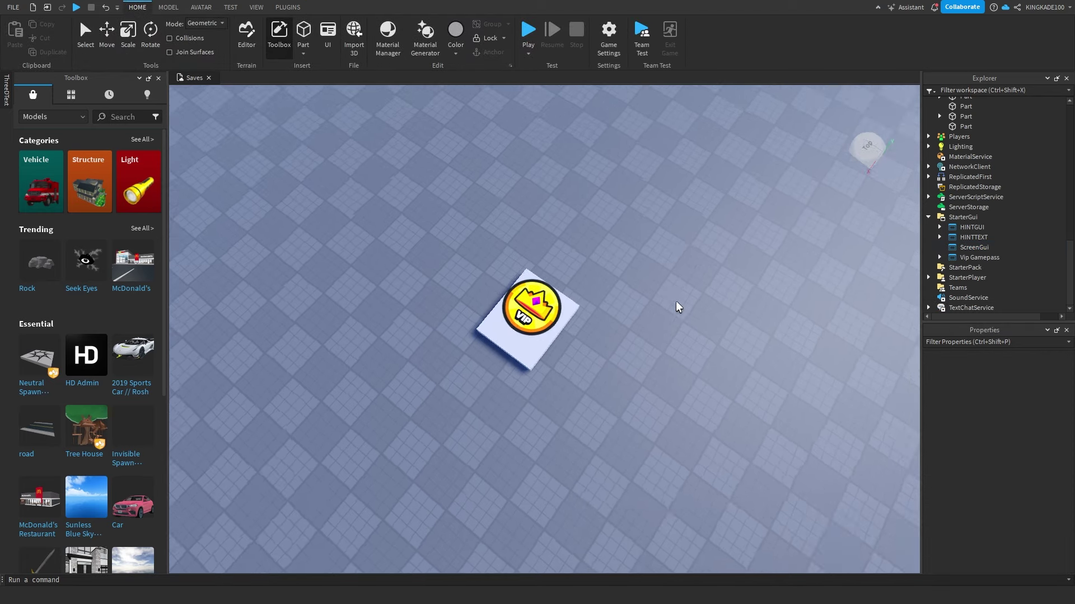
left_click(84, 43)
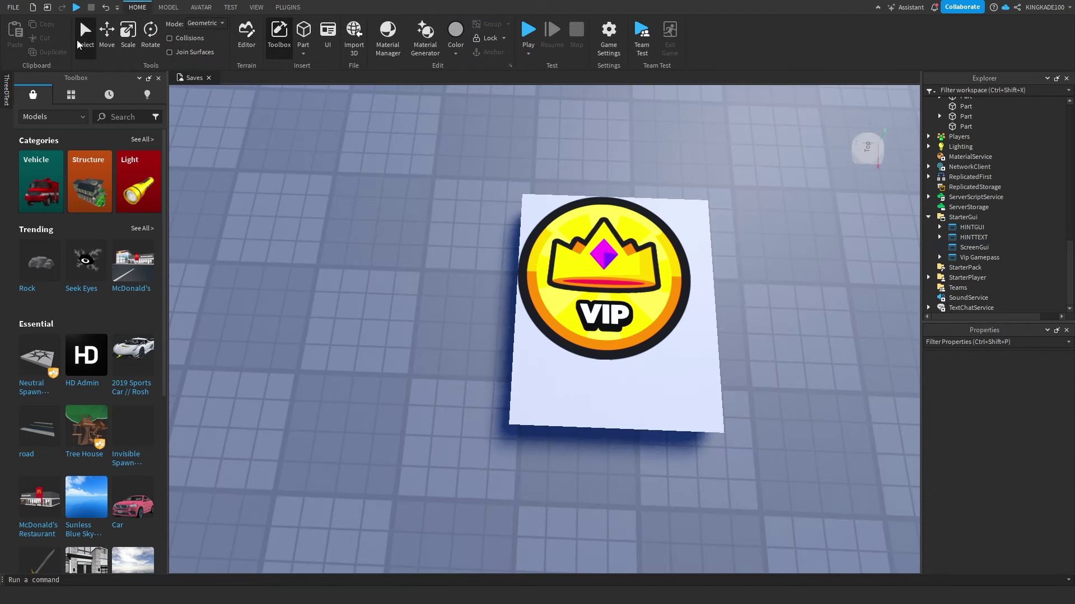
left_click_drag(612, 349, 533, 364)
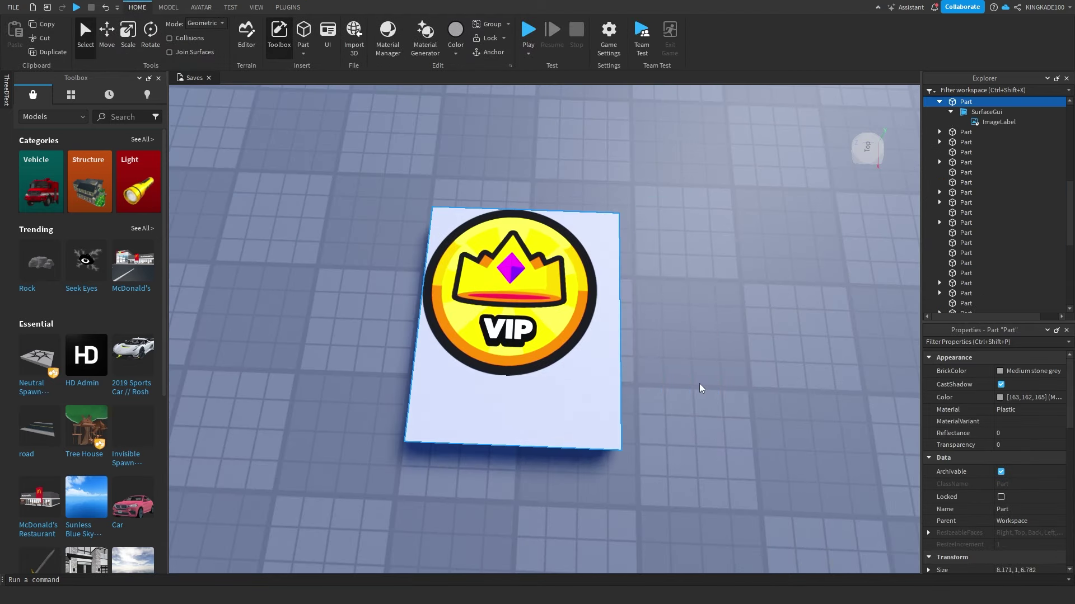
scroll(594, 301, "down", 3)
scroll(587, 320, "up", 5)
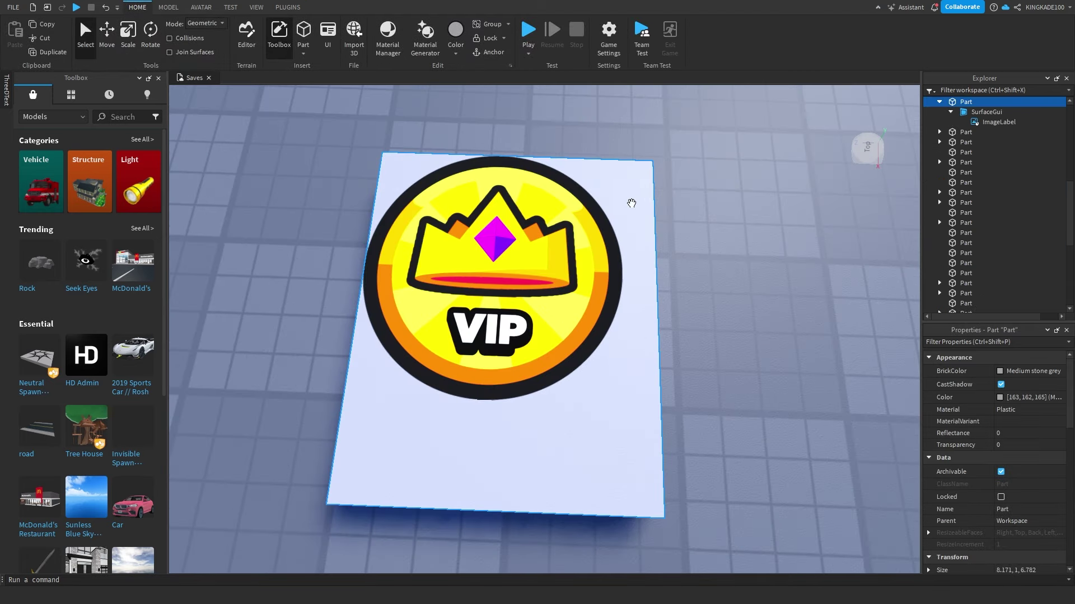
left_click(754, 243)
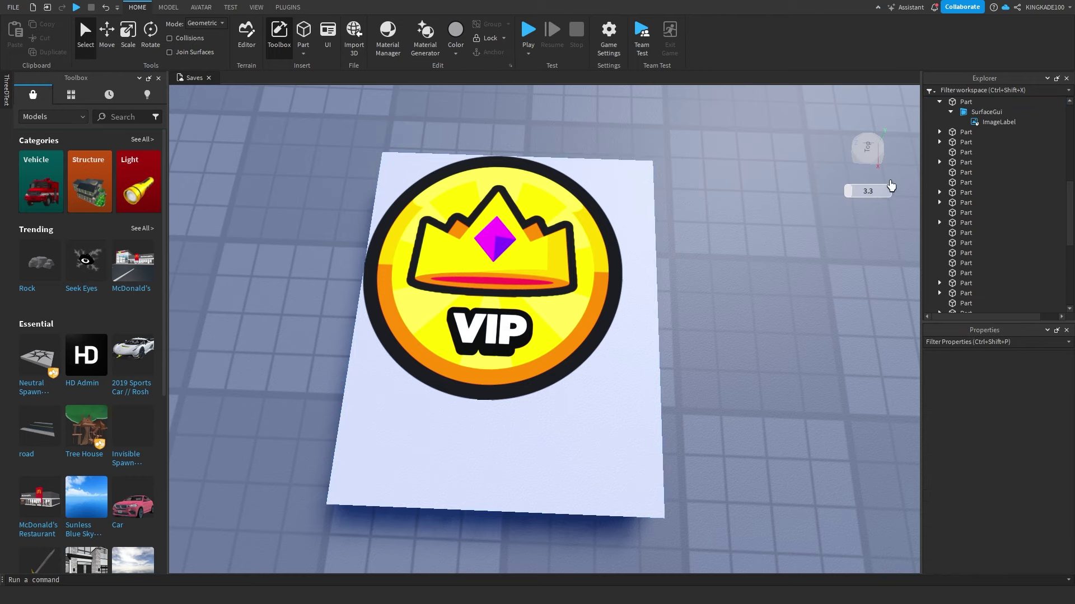
- Change the image of the ImageLabel in the part's SurfaceGui to Book Purple 256
left_click(994, 124)
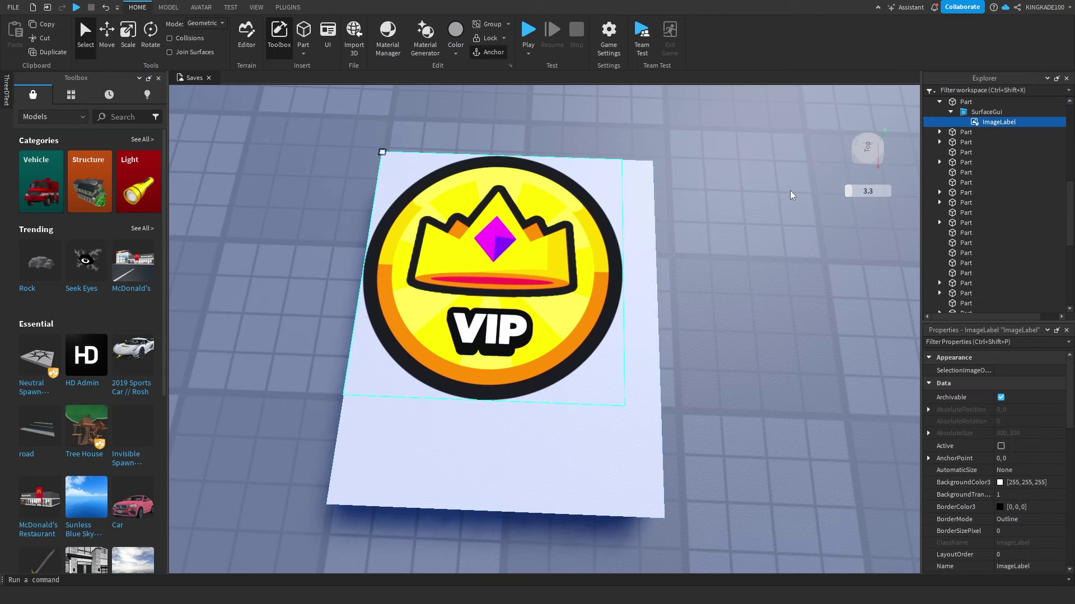
left_click(652, 304)
scroll(652, 304, "down", 2)
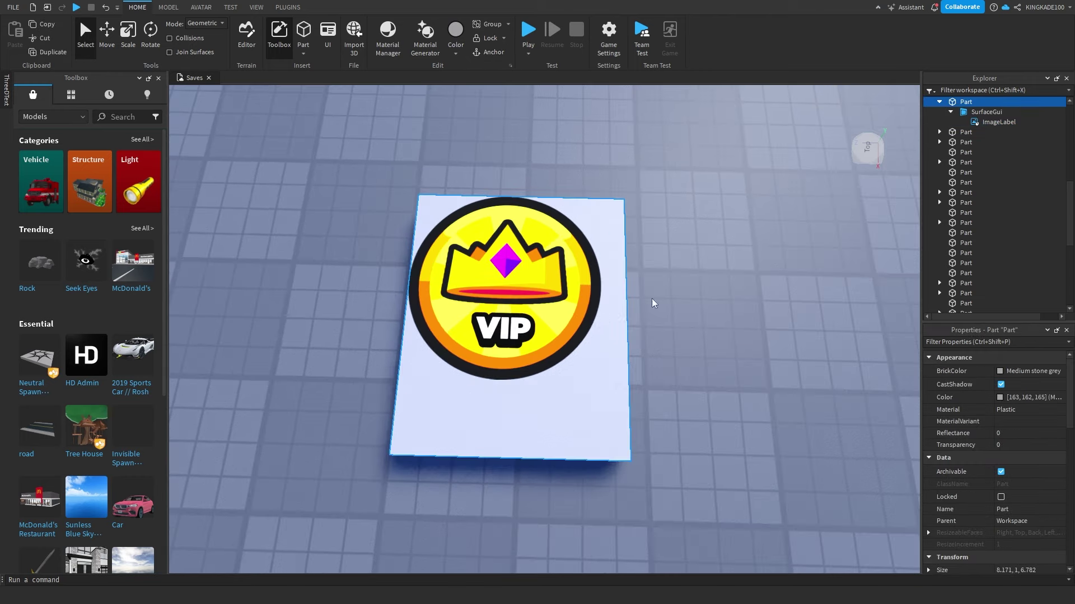
left_click(998, 122)
scroll(1025, 468, "down", 5)
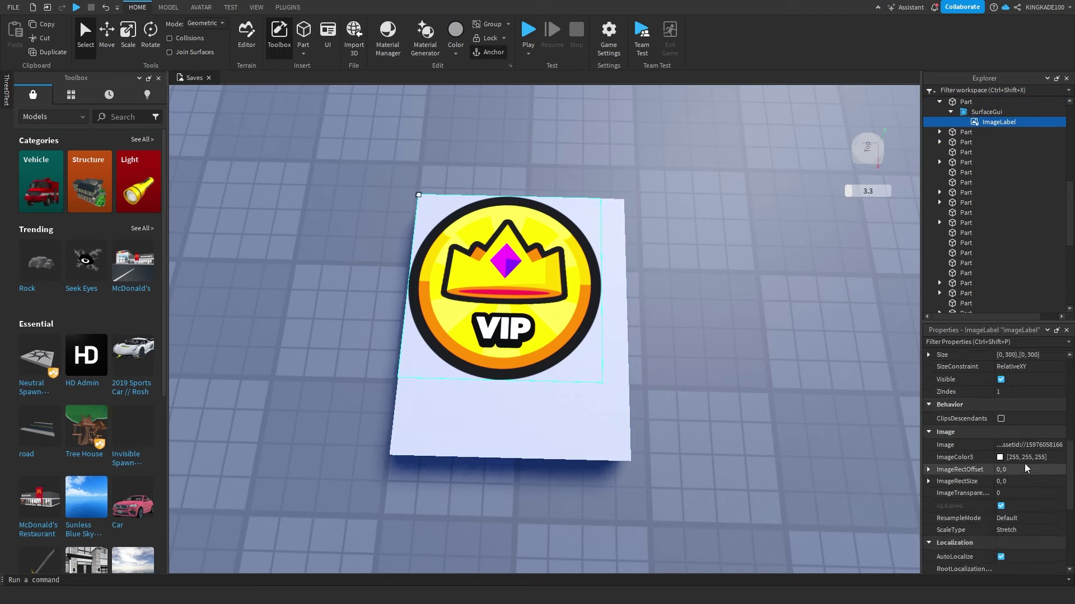
left_click(1016, 446)
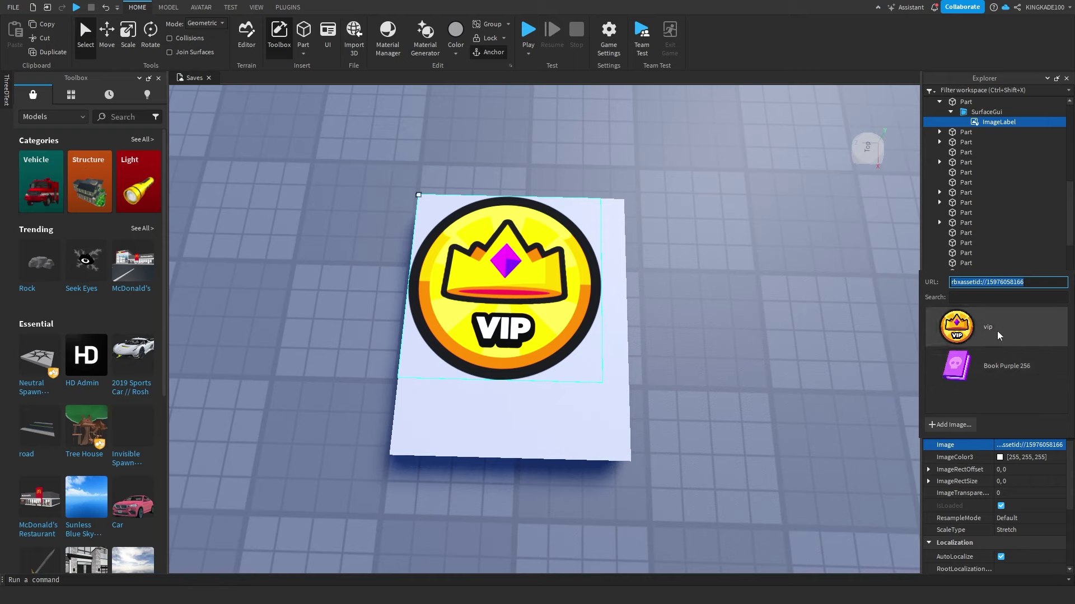
left_click(988, 378)
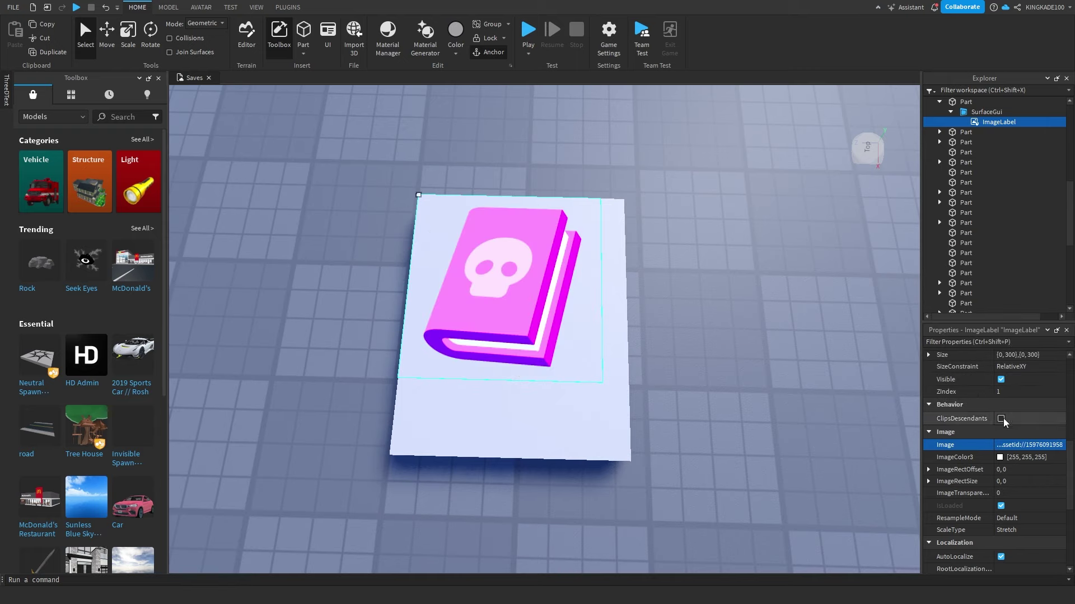
- Alternate the part's ImageLabel between the vip and Book Purple 256 images, ending on vip
left_click(1016, 446)
left_click(996, 328)
left_click(1016, 445)
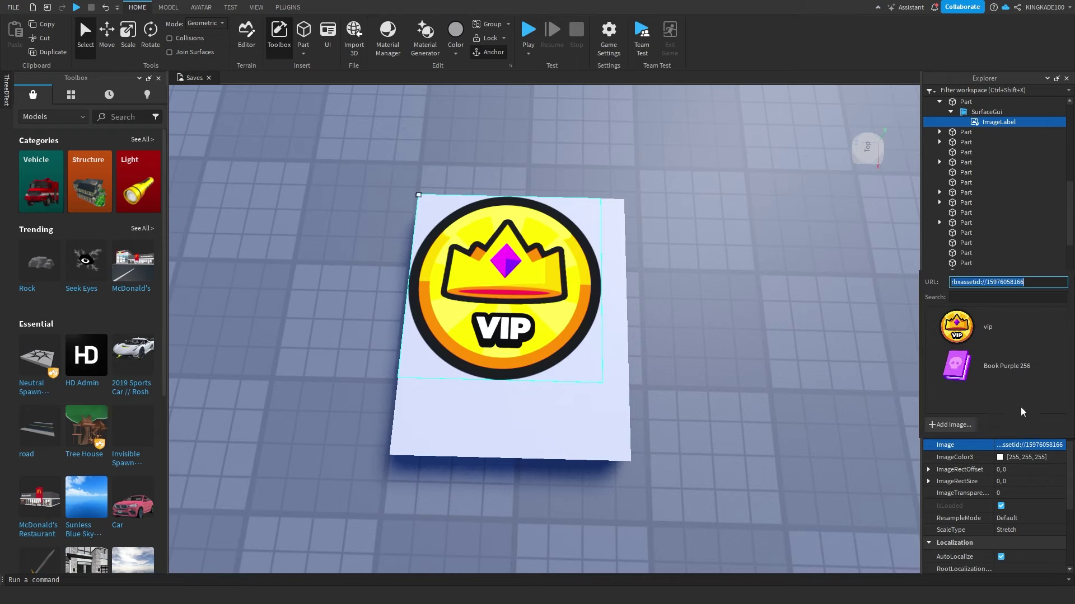
left_click(1006, 381)
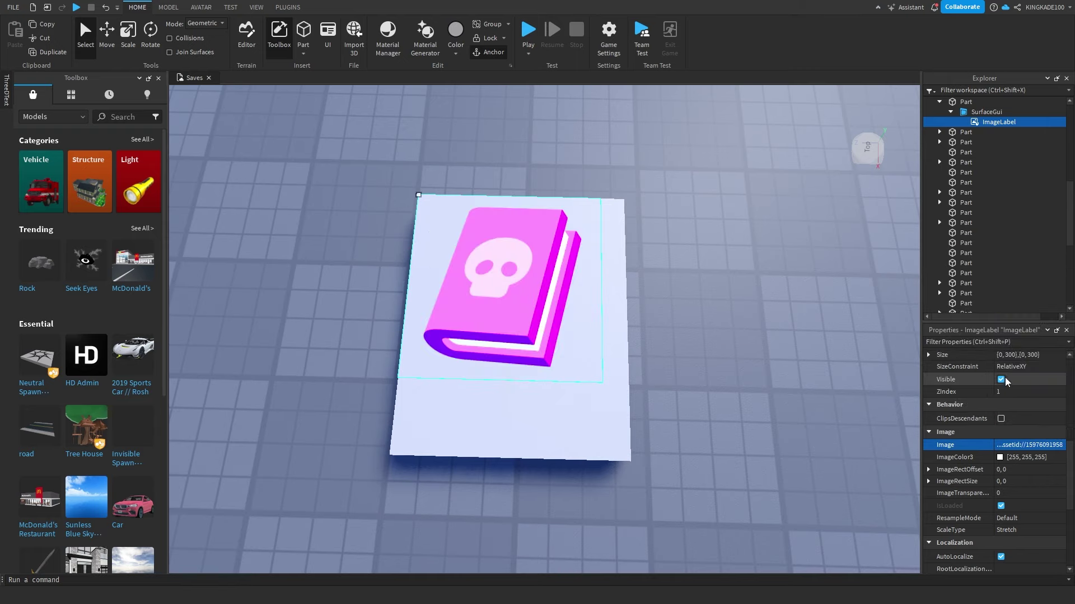
left_click(1016, 445)
left_click(999, 328)
left_click(722, 316)
scroll(721, 315, "up", 2)
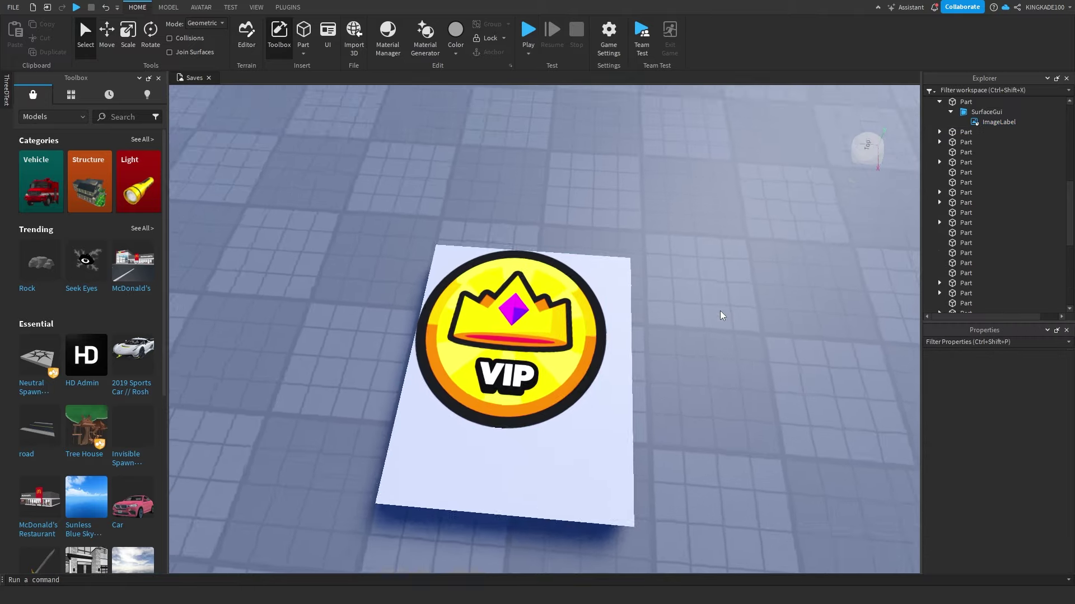
scroll(721, 315, "down", 8)
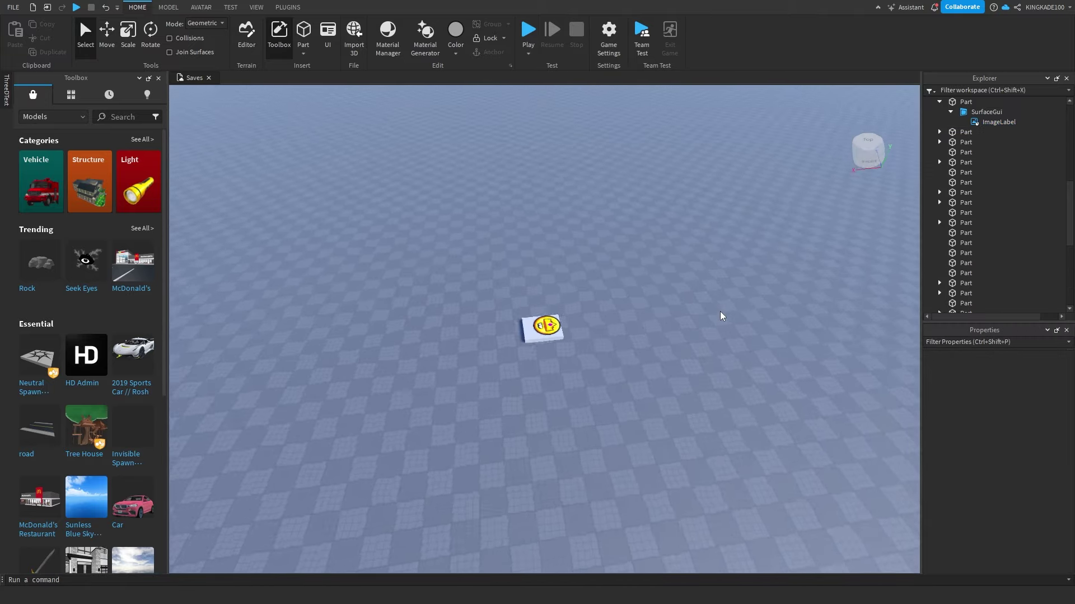
scroll(722, 316, "up", 8)
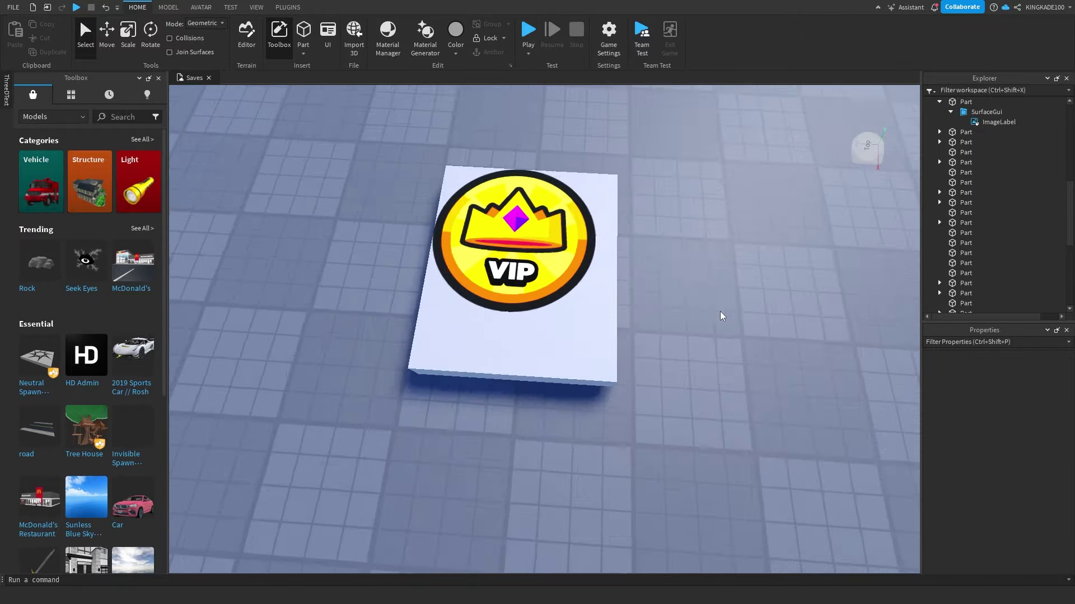
scroll(721, 312, "down", 2)
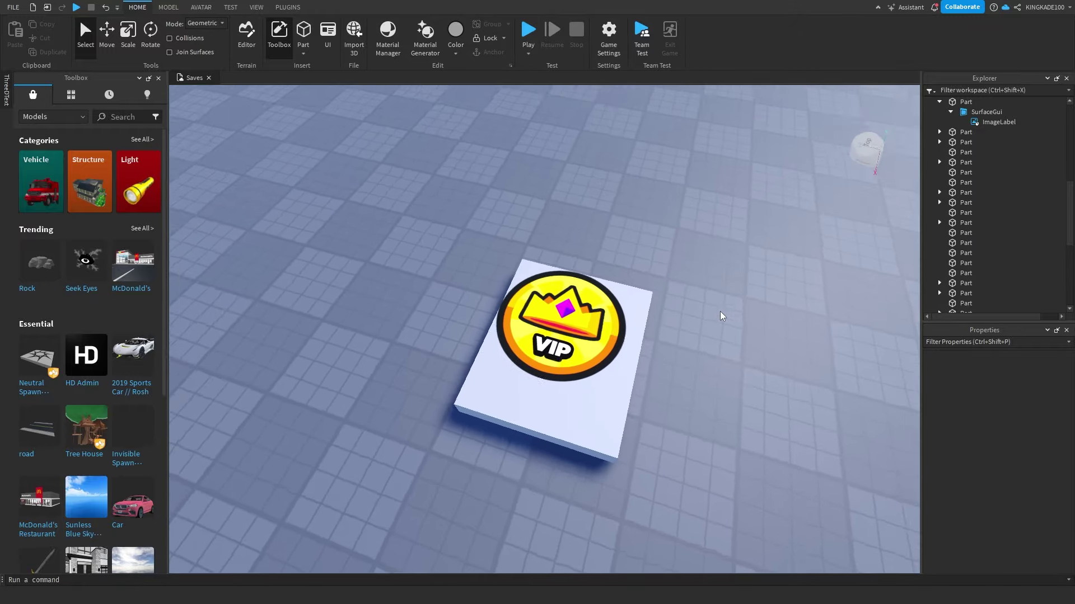